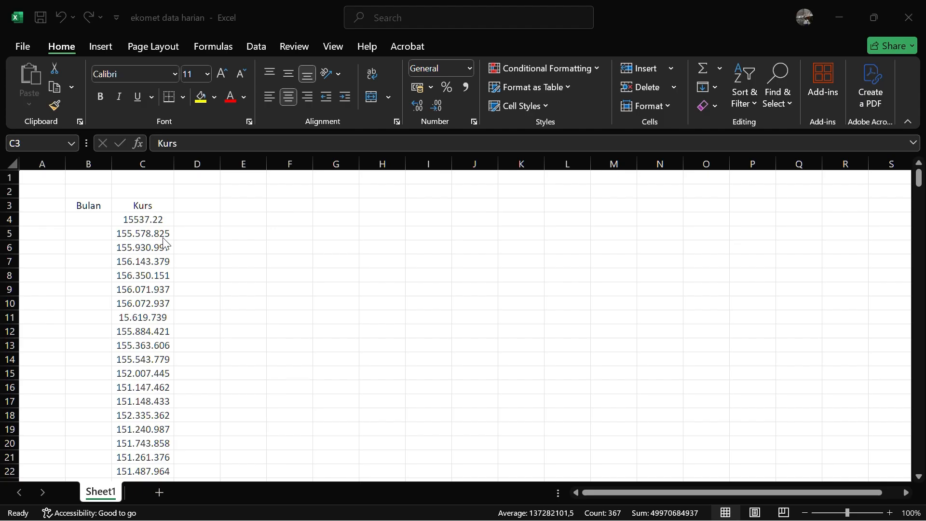
# Copy the Kurs column data in Sheet1, including its header cell C3
pyautogui.scroll(-20, 163, 241)
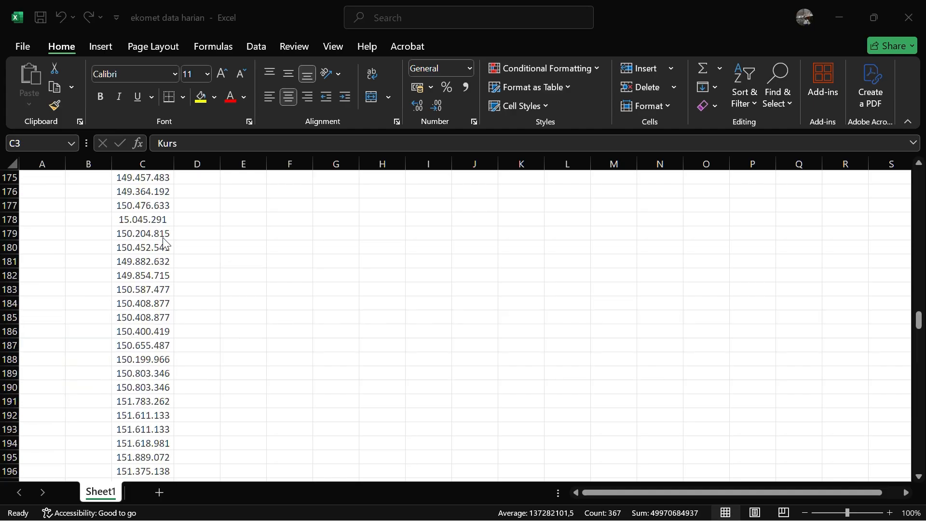
pyautogui.scroll(-20, 163, 241)
pyautogui.scroll(20, 163, 243)
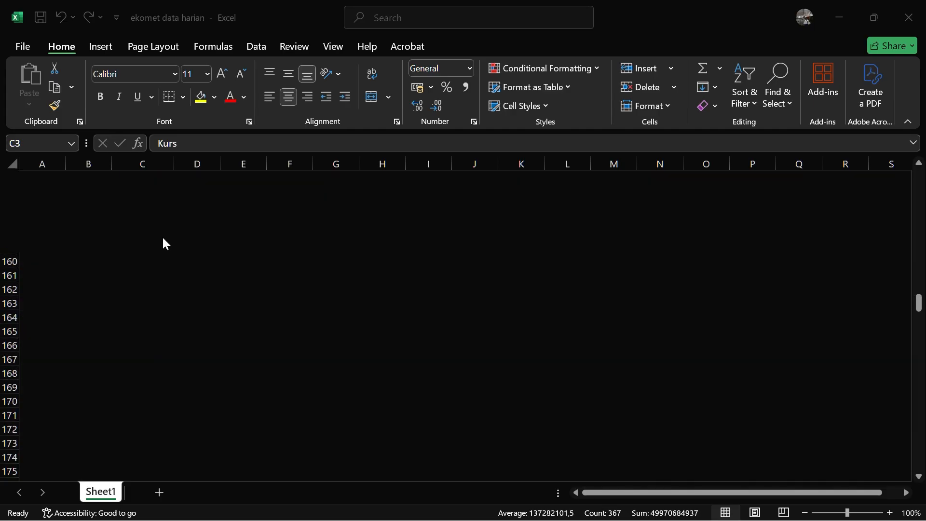
pyautogui.scroll(20, 163, 240)
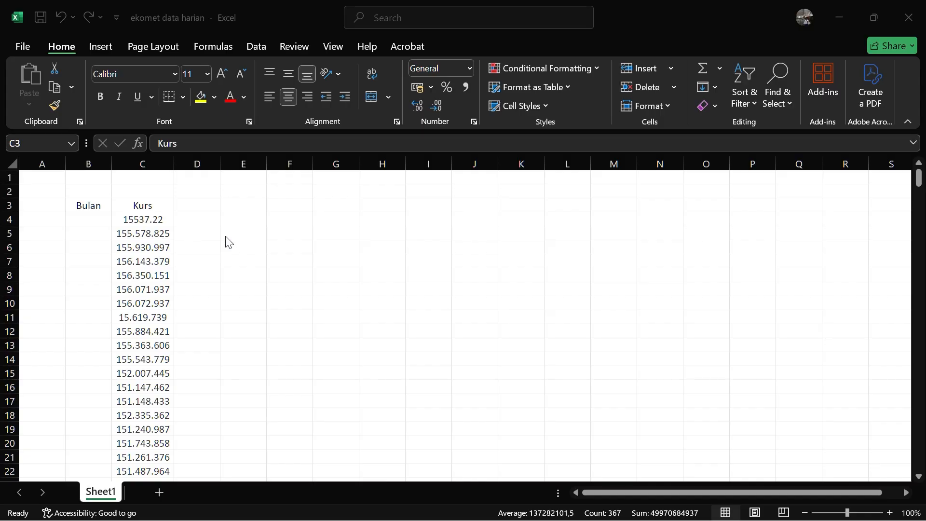
pyautogui.click(140, 203)
pyautogui.rightClick(140, 204)
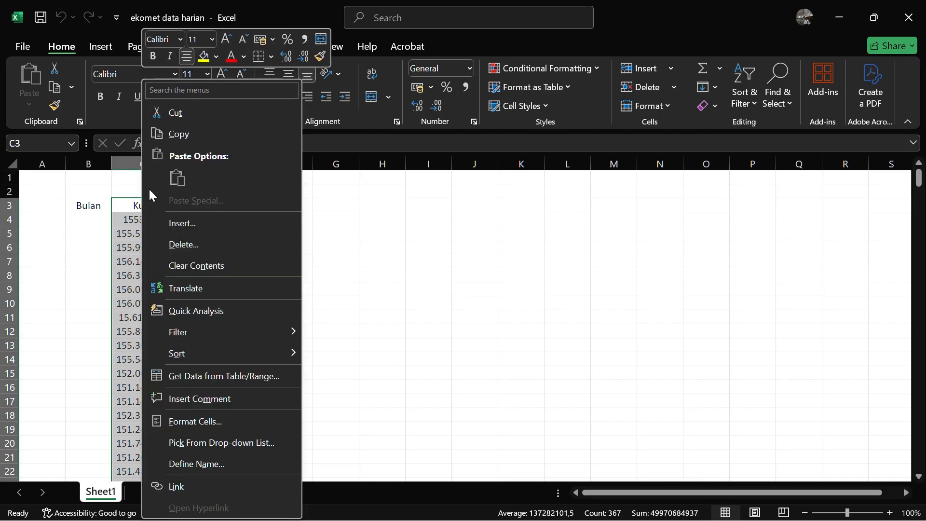
pyautogui.click(209, 135)
# Switch to Stata and paste the copied column into the Data Editor, treating the first row as variable names
pyautogui.press('super')
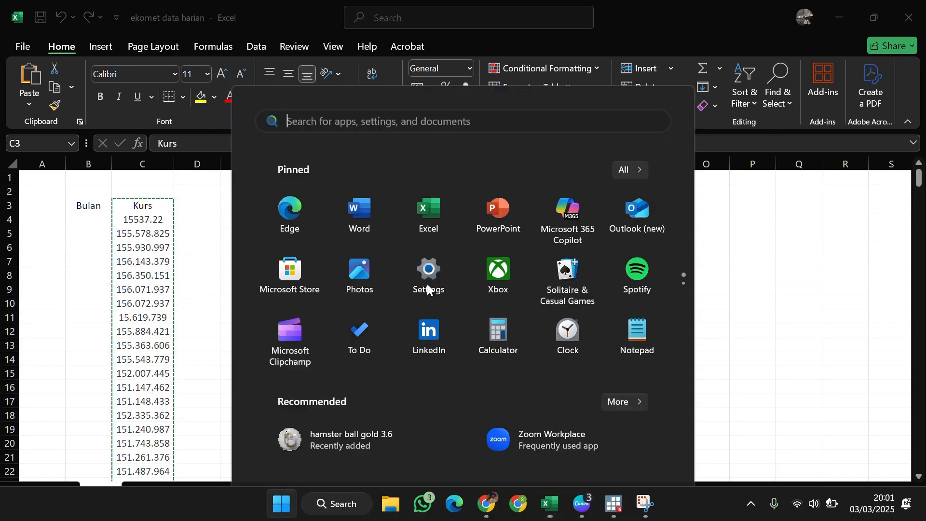
pyautogui.click(616, 504)
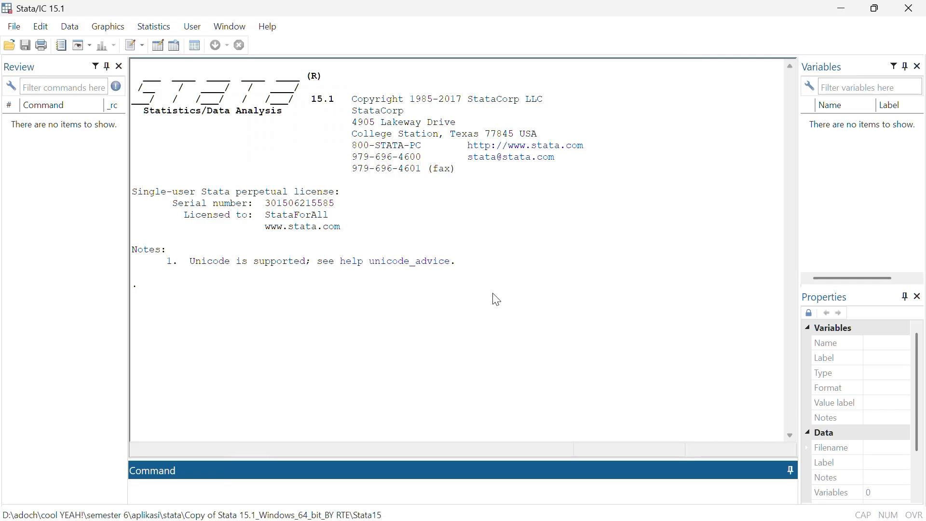
pyautogui.click(161, 44)
pyautogui.rightClick(58, 104)
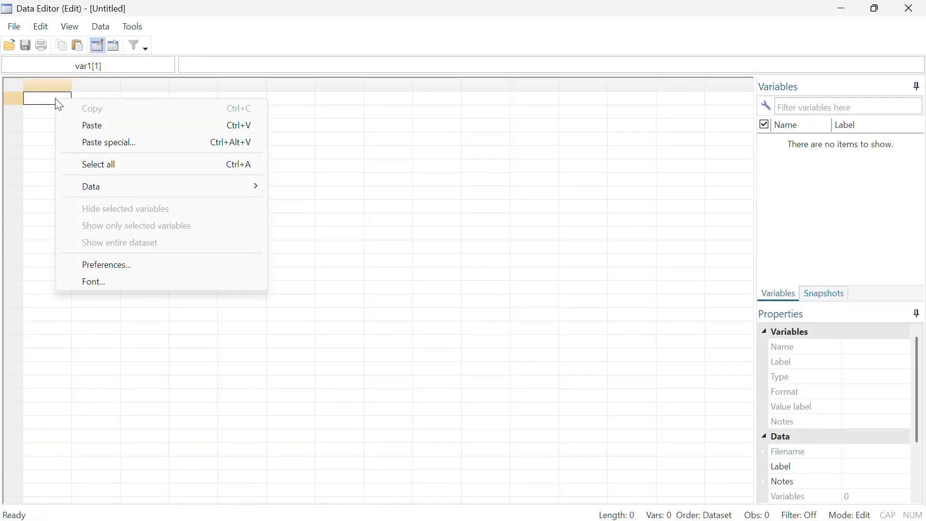
pyautogui.click(99, 126)
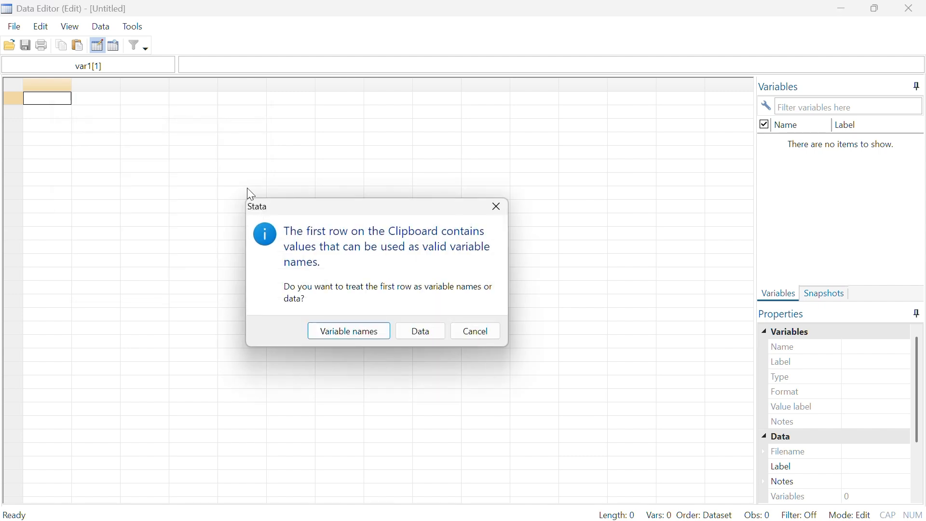
pyautogui.click(346, 339)
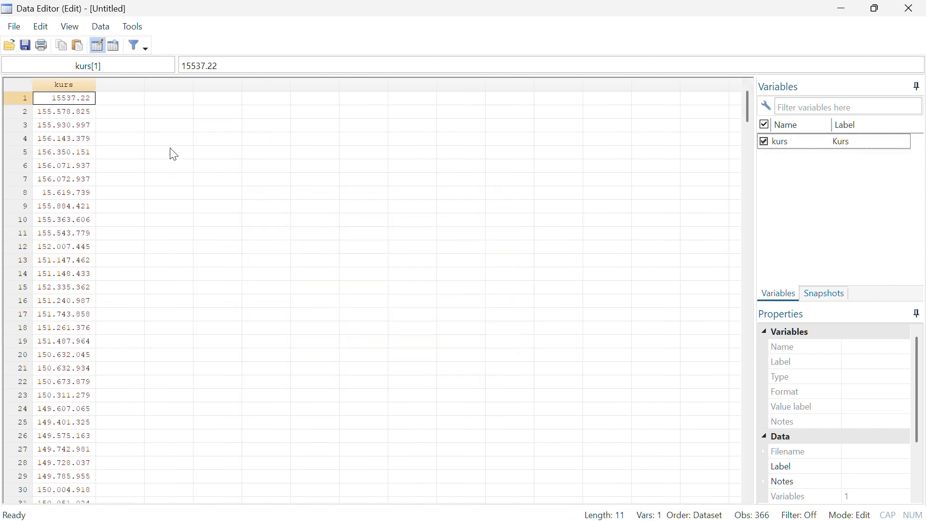
pyautogui.scroll(-4, 100, 161)
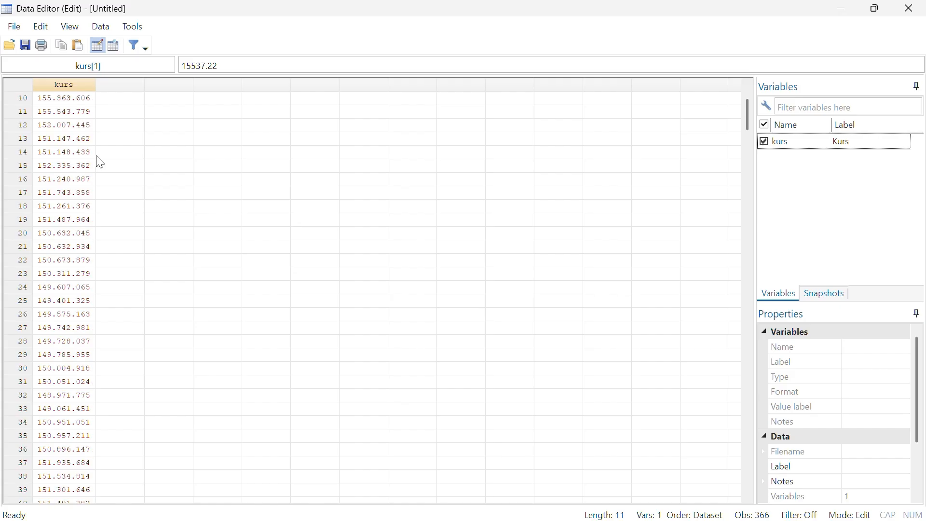
pyautogui.scroll(4, 95, 286)
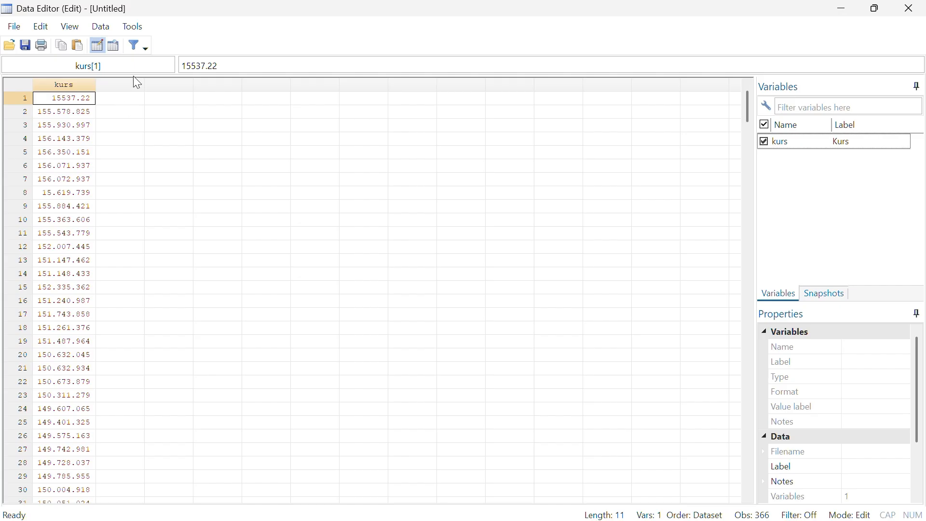
# Encode the string variable kurs into a new numeric variable ks, and hide the kurs column
pyautogui.click(101, 28)
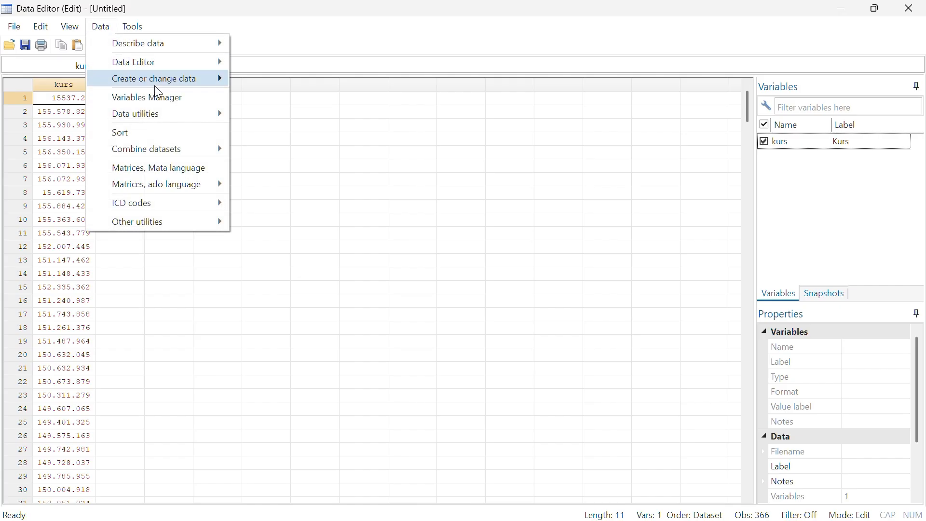
pyautogui.moveTo(155, 80)
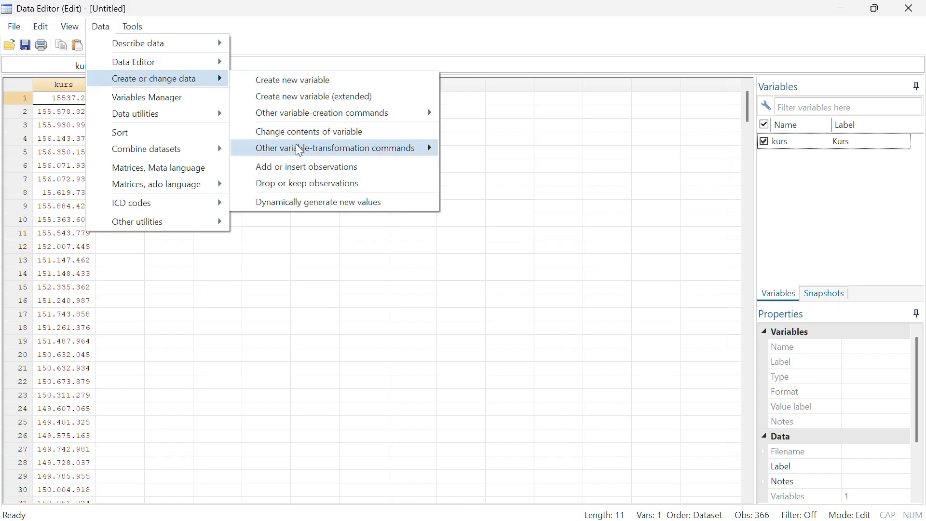
pyautogui.moveTo(384, 150)
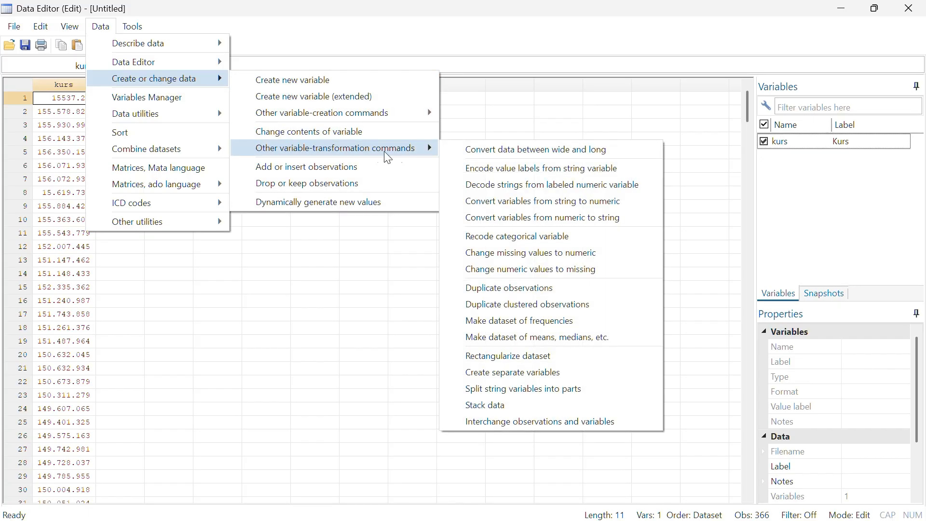
pyautogui.click(462, 168)
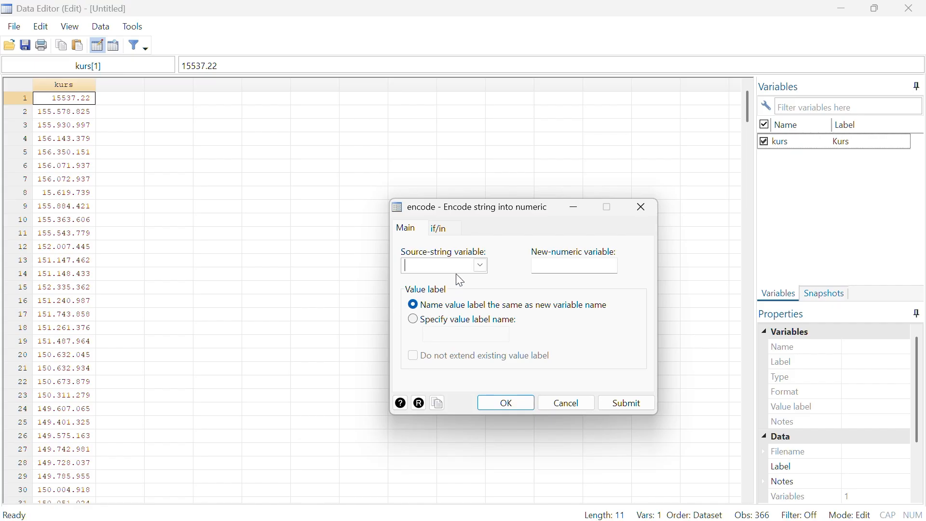
pyautogui.click(486, 268)
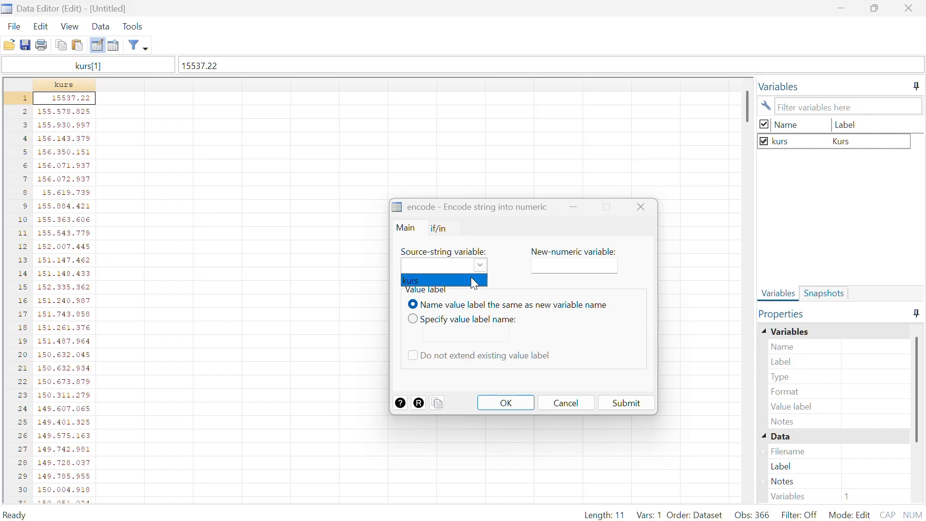
pyautogui.click(474, 282)
pyautogui.click(568, 269)
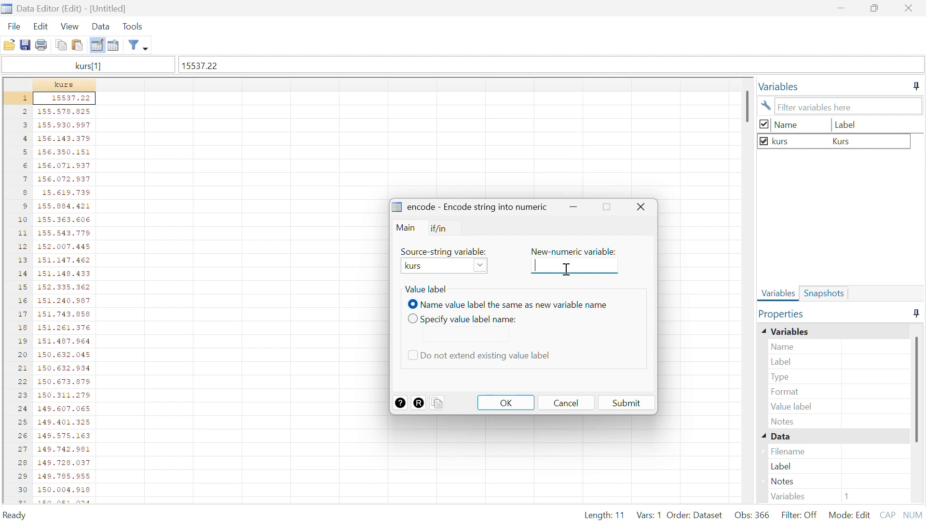
pyautogui.write('ks')
pyautogui.click(503, 412)
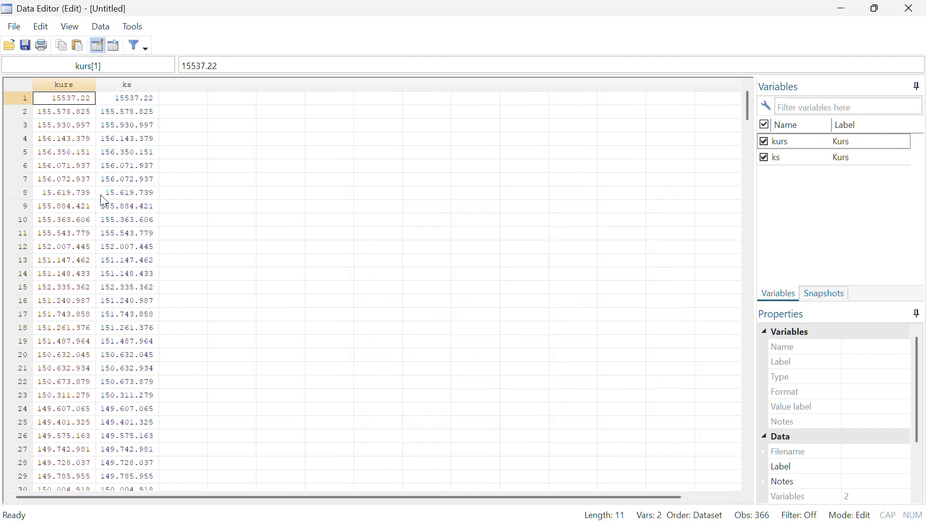
pyautogui.rightClick(92, 92)
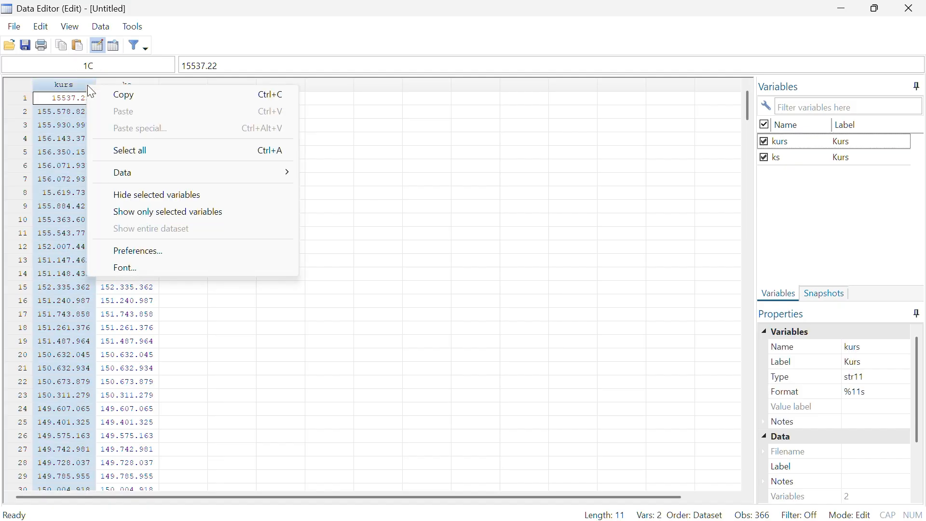
pyautogui.click(157, 195)
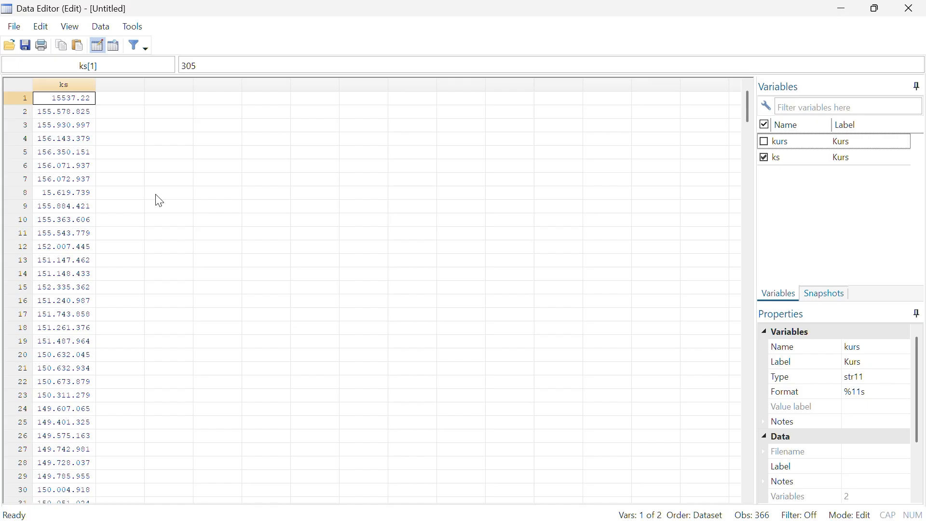
# In the main Stata window, create an observation counter with the command gen t = _n
pyautogui.press('super')
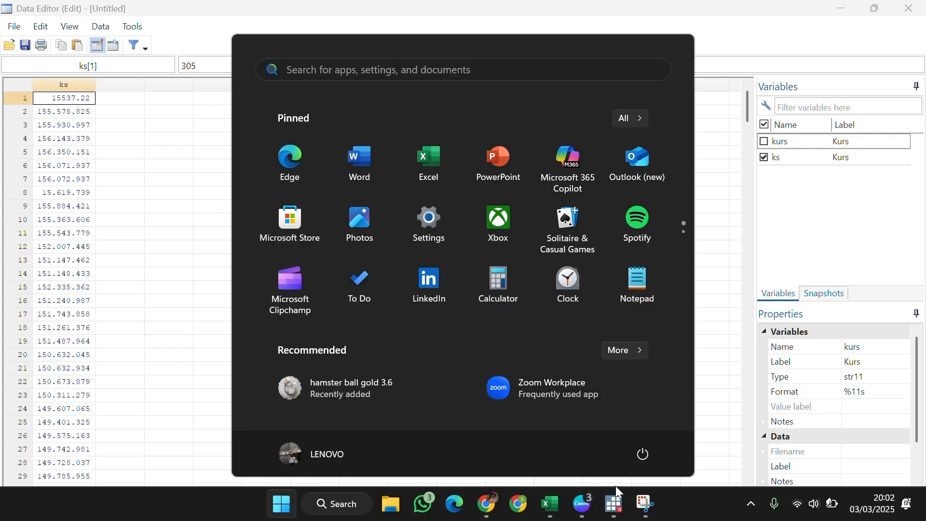
pyautogui.moveTo(614, 501)
pyautogui.click(585, 434)
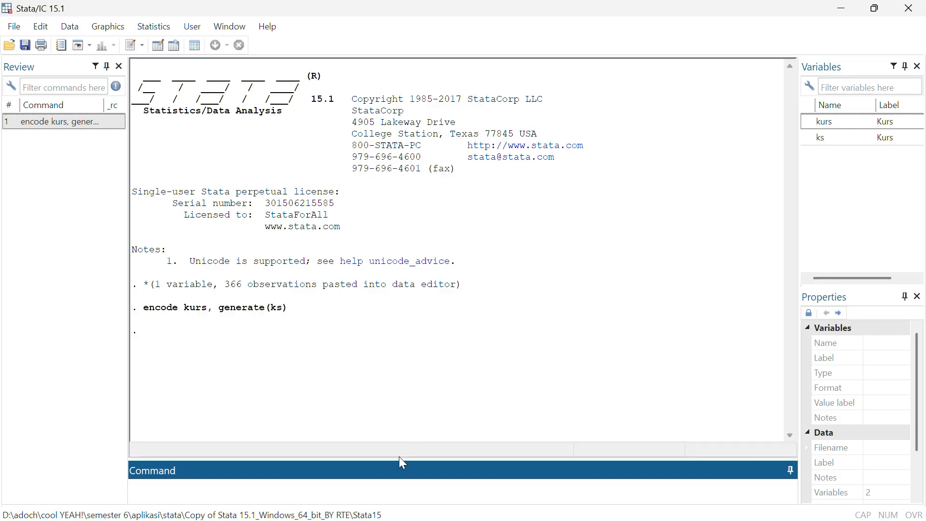
pyautogui.write('gen t +')
pyautogui.press('BackSpace')
pyautogui.write('= _n')
pyautogui.press('Return')
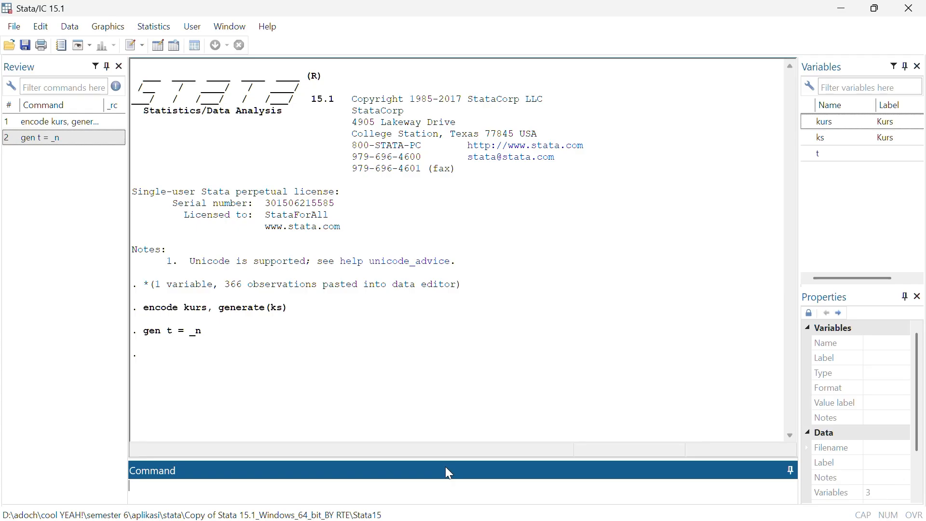
# Create a daily date variable with the command gen newt = td(1jan2023) + t - 1
pyautogui.write('gen newt = td(2jan2')
pyautogui.press('BackSpace')
pyautogui.press('BackSpace')
pyautogui.press('BackSpace')
pyautogui.press('BackSpace')
pyautogui.press('BackSpace')
pyautogui.write('1jan2')
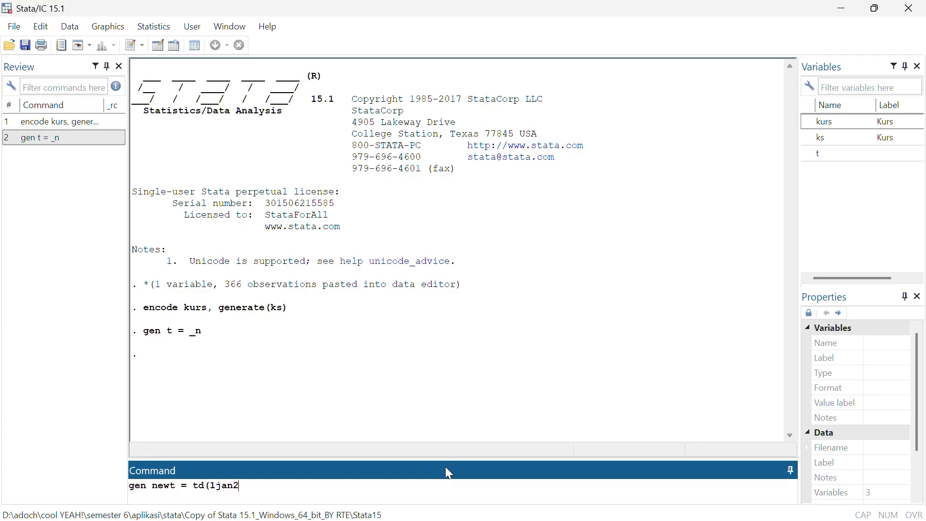
pyautogui.write('023) + t - 1')
pyautogui.press('Return')
# Bring up the Data Editor to examine the t and newt columns
pyautogui.press('super')
pyautogui.moveTo(614, 505)
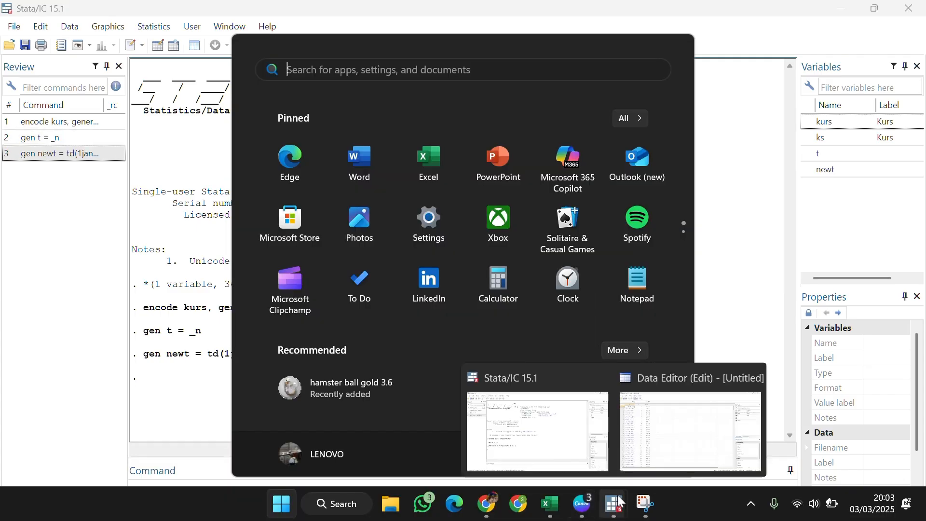
pyautogui.click(686, 426)
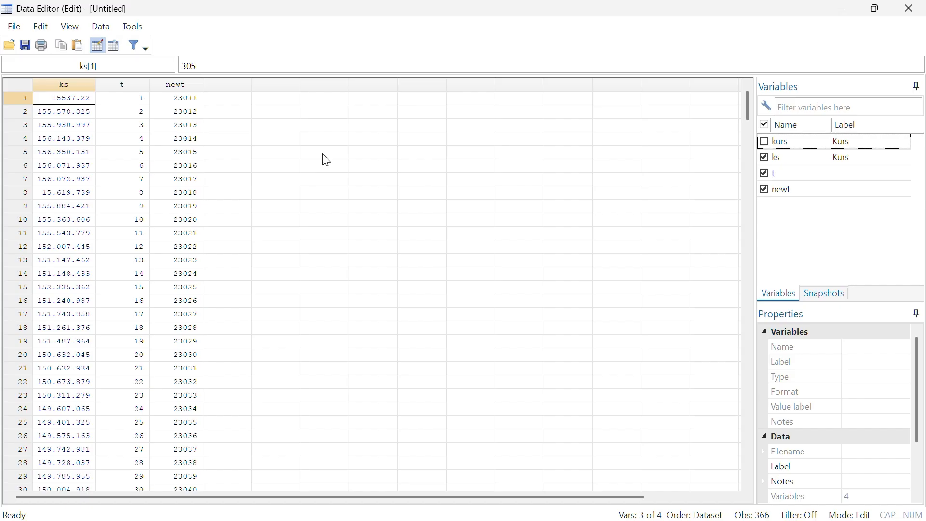
# Return to the main Stata window and apply the daily date format with format %td newt
pyautogui.press('super')
pyautogui.moveTo(613, 504)
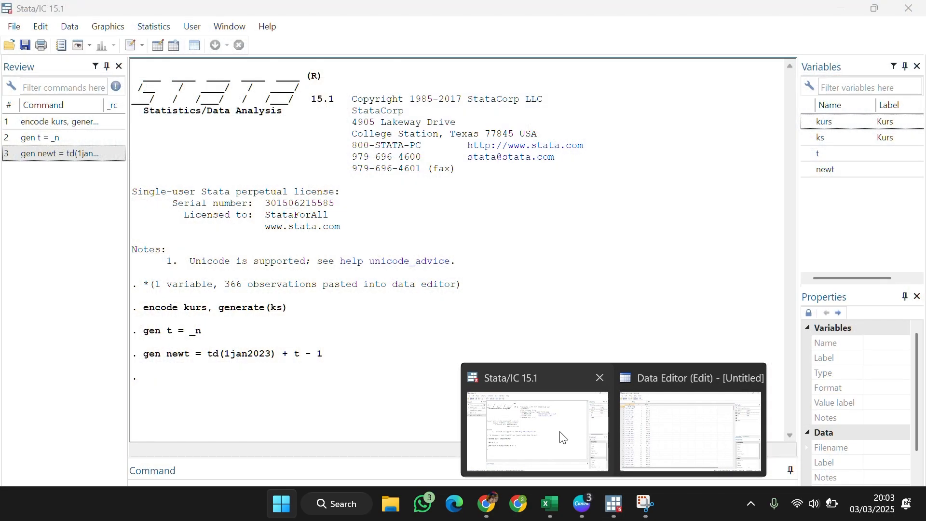
pyautogui.click(558, 436)
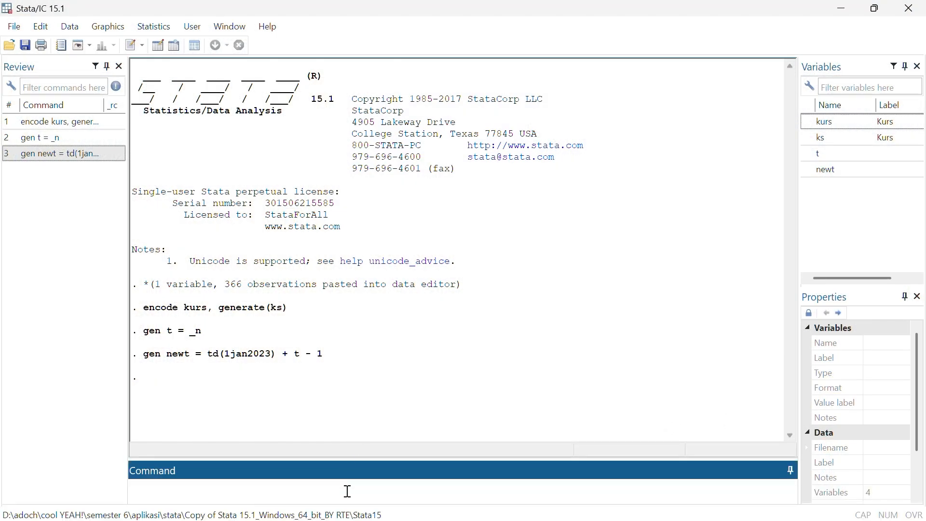
pyautogui.write('format %td newt')
pyautogui.press('Return')
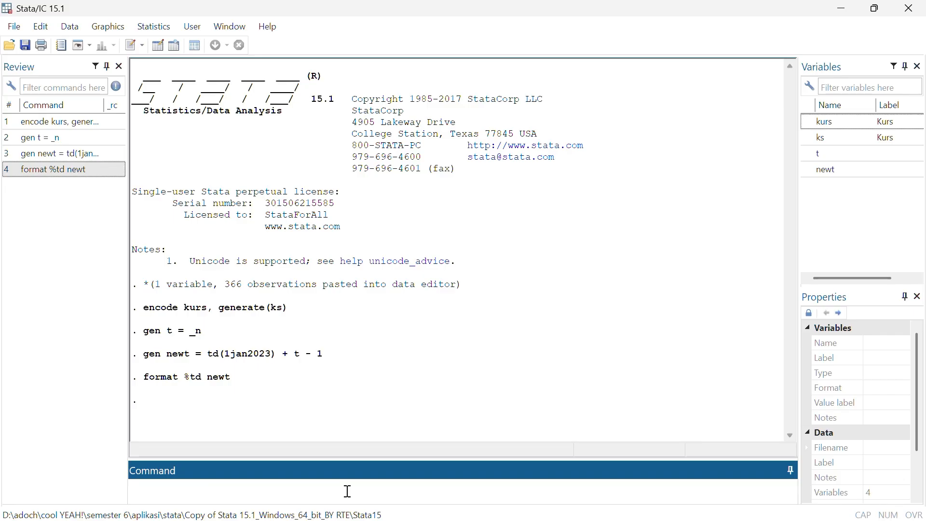
# Examine the formatted dates of newt in the Data Editor from the first to the last observation
pyautogui.press('super')
pyautogui.moveTo(611, 503)
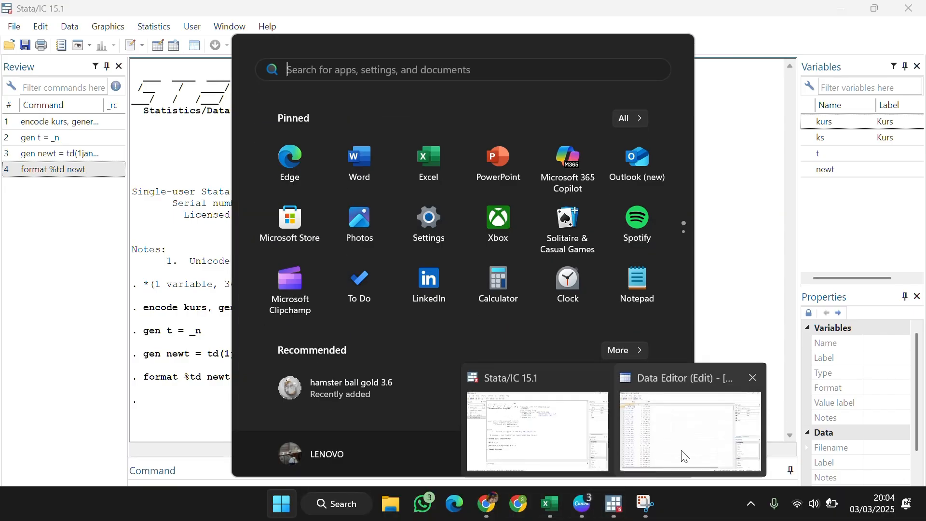
pyautogui.click(681, 454)
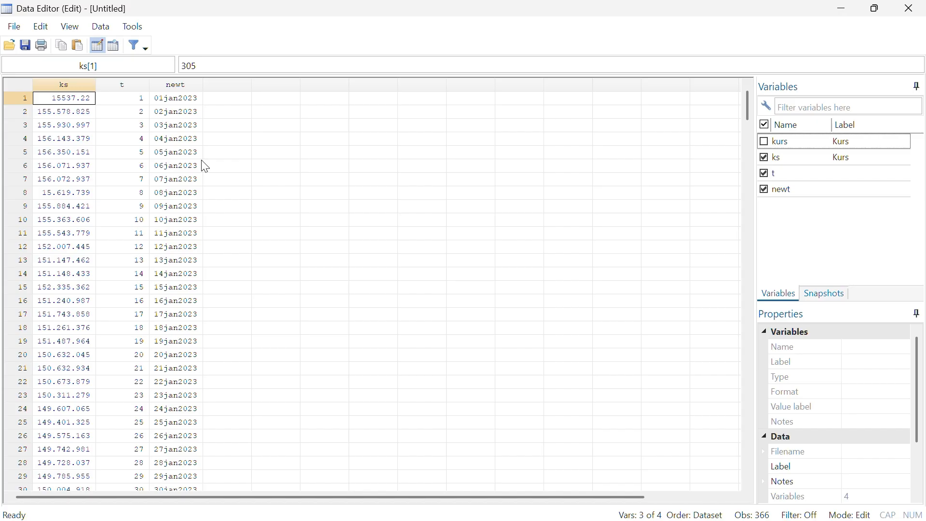
pyautogui.scroll(-20, 183, 207)
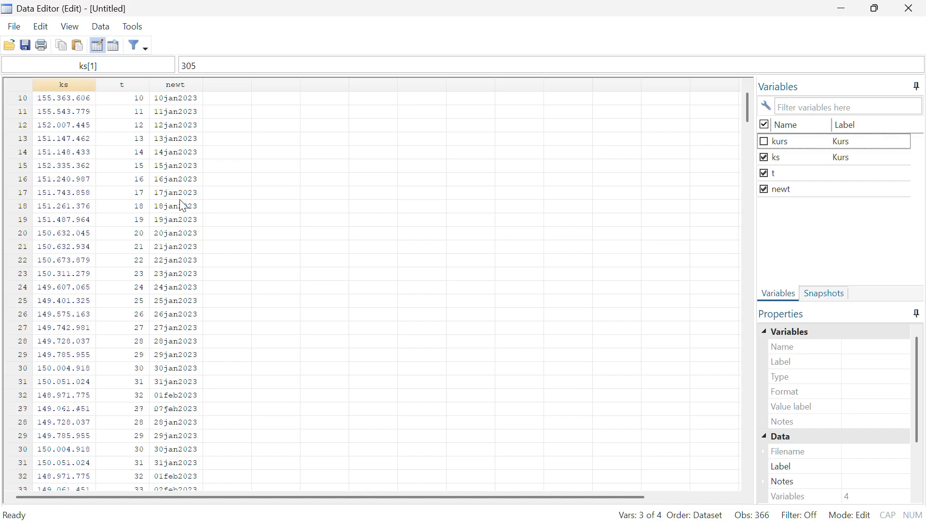
pyautogui.scroll(-20, 183, 206)
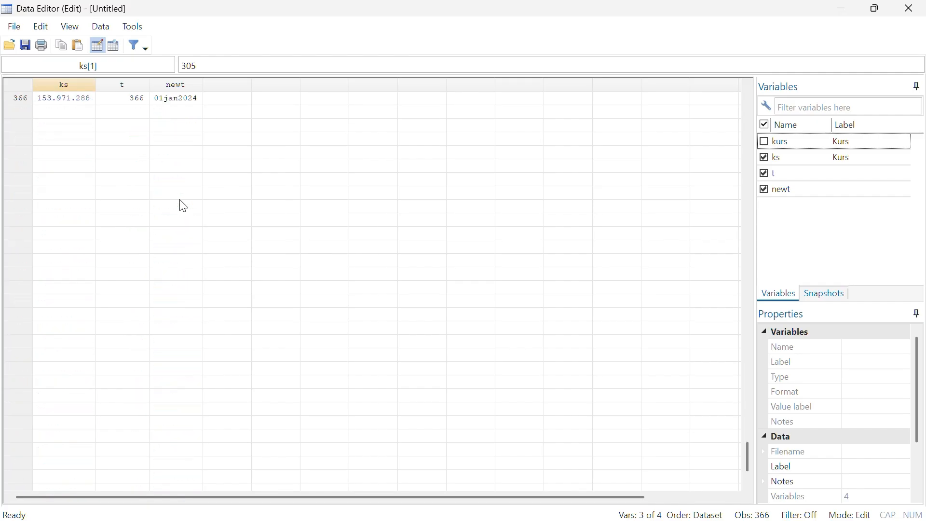
pyautogui.scroll(20, 184, 206)
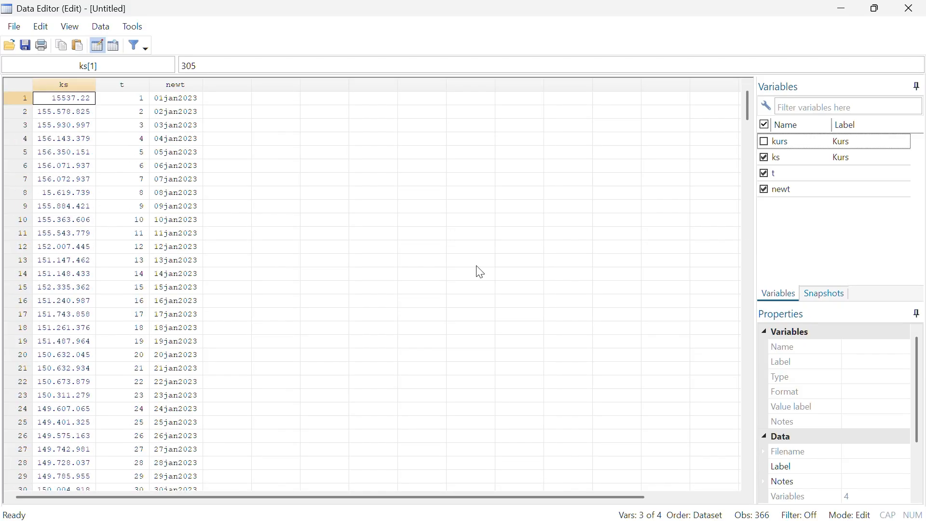
# Return to the main Stata window and declare newt as the time variable with the command tsset newt
pyautogui.press('super')
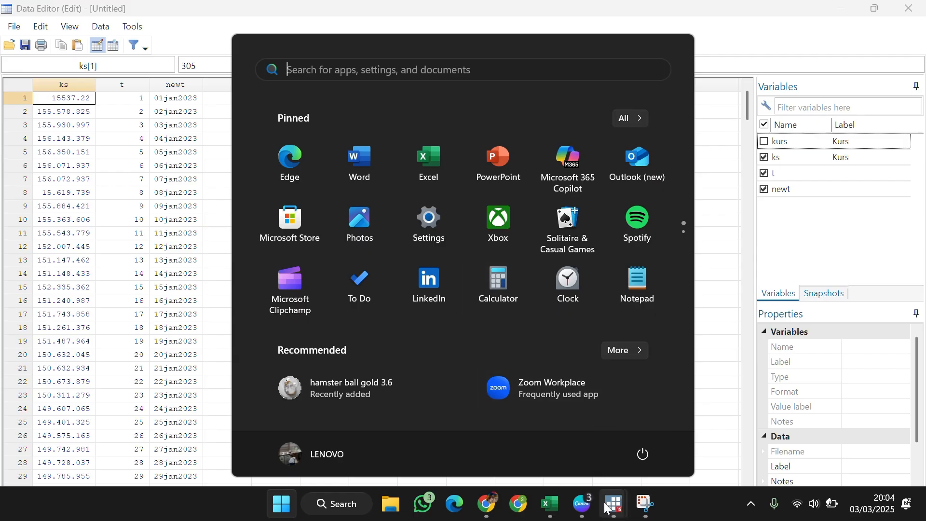
pyautogui.moveTo(610, 509)
pyautogui.click(574, 440)
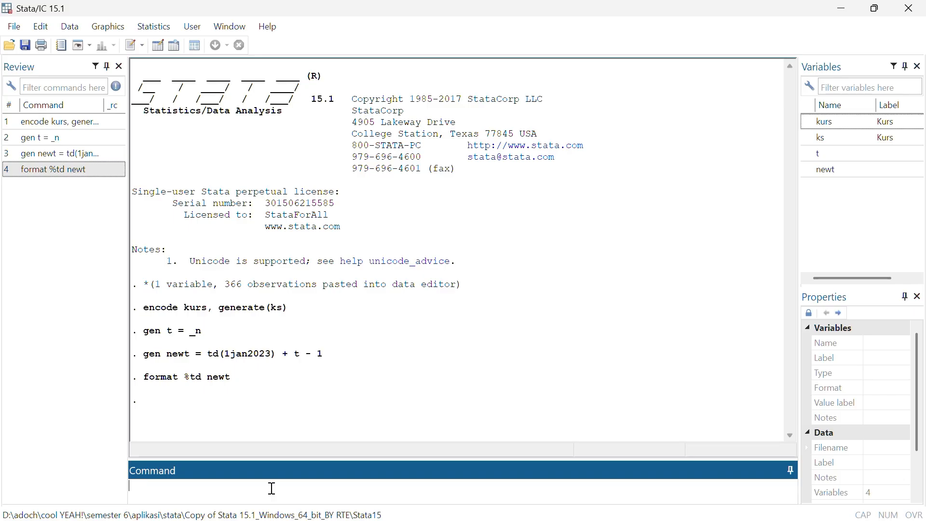
pyautogui.write('tsset newt')
pyautogui.press('Return')
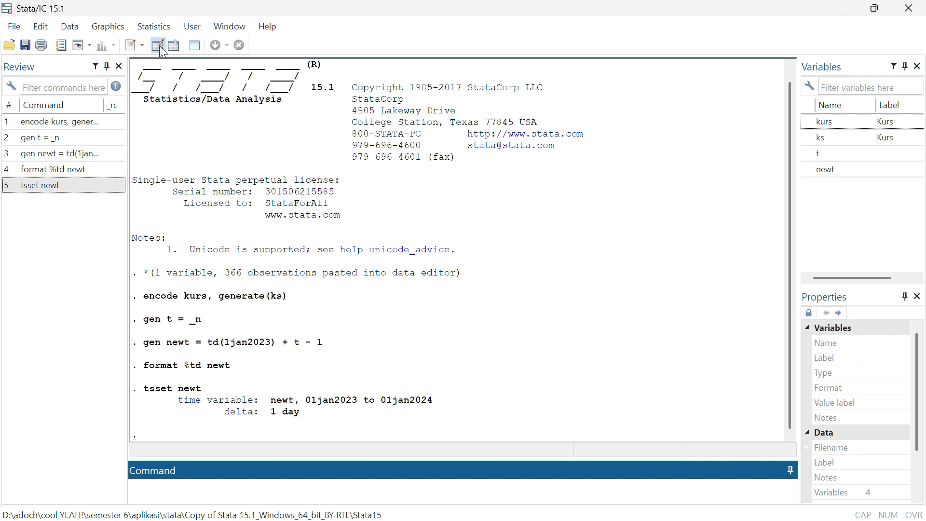
# Create a time-series line plot with ks as the Y variable, then close the graph after viewing it
pyautogui.click(155, 30)
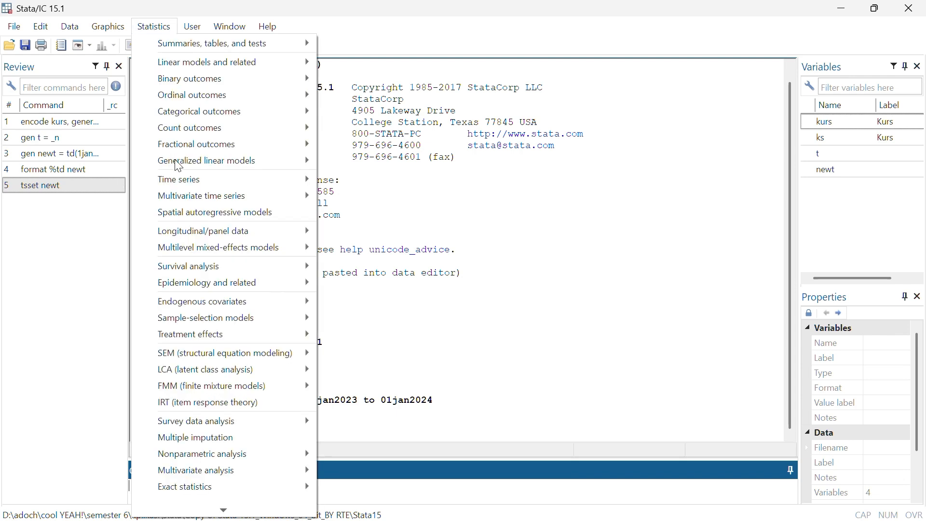
pyautogui.moveTo(191, 186)
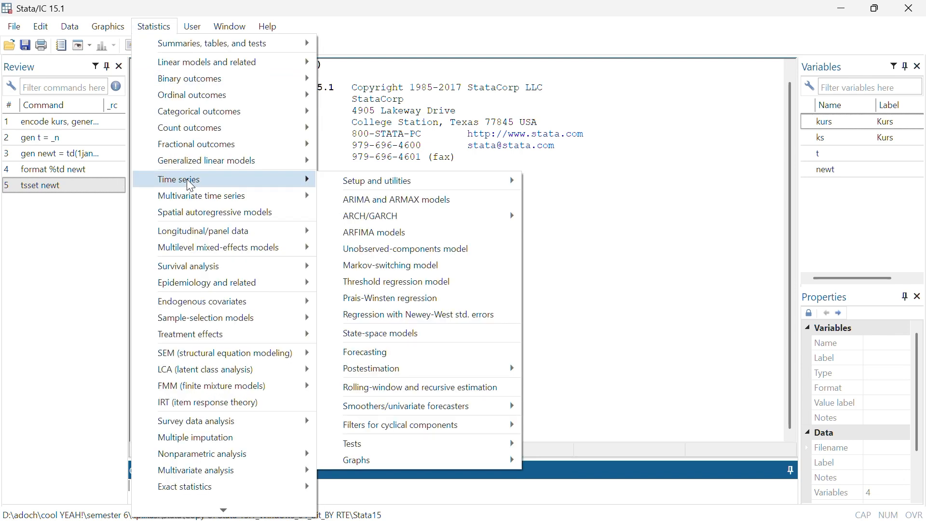
pyautogui.moveTo(390, 458)
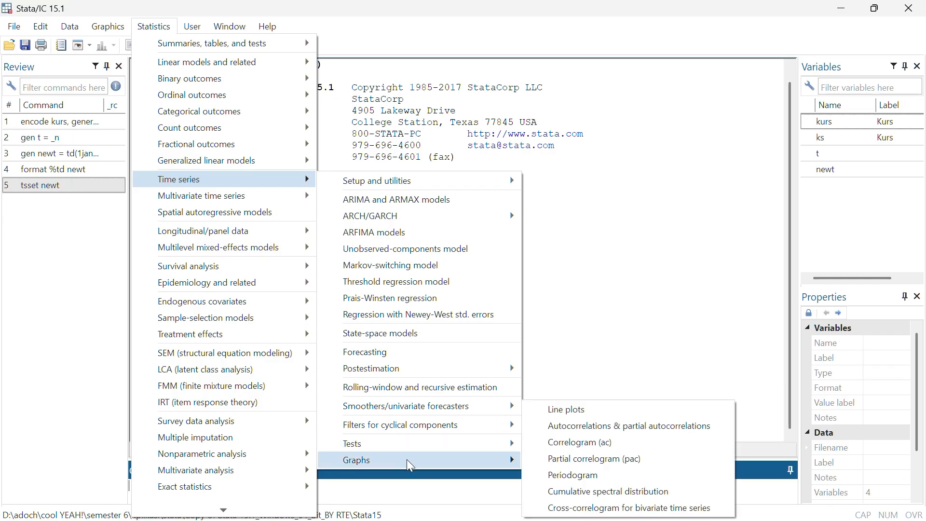
pyautogui.click(553, 409)
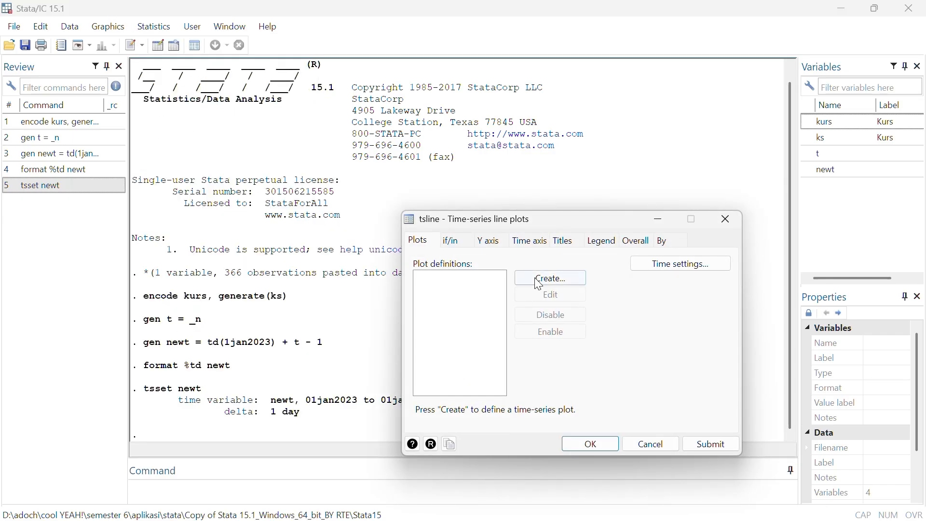
pyautogui.click(539, 281)
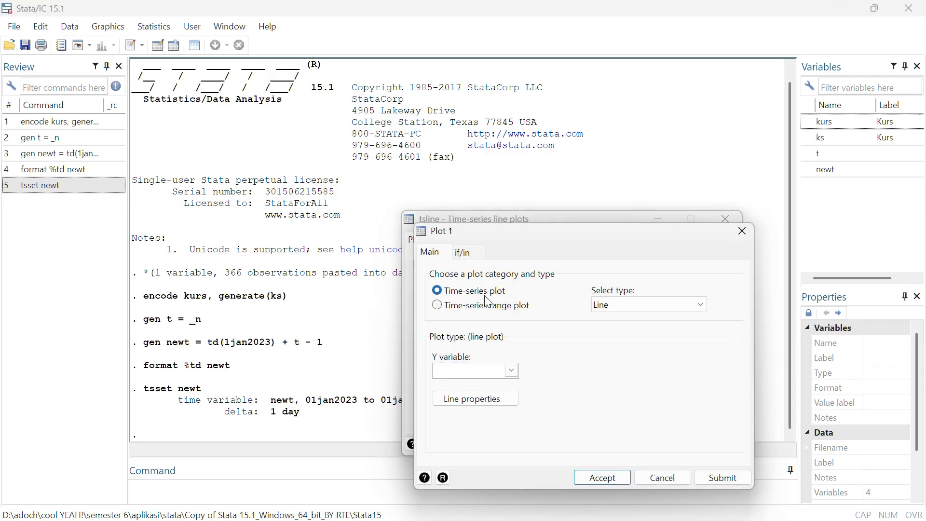
pyautogui.click(511, 371)
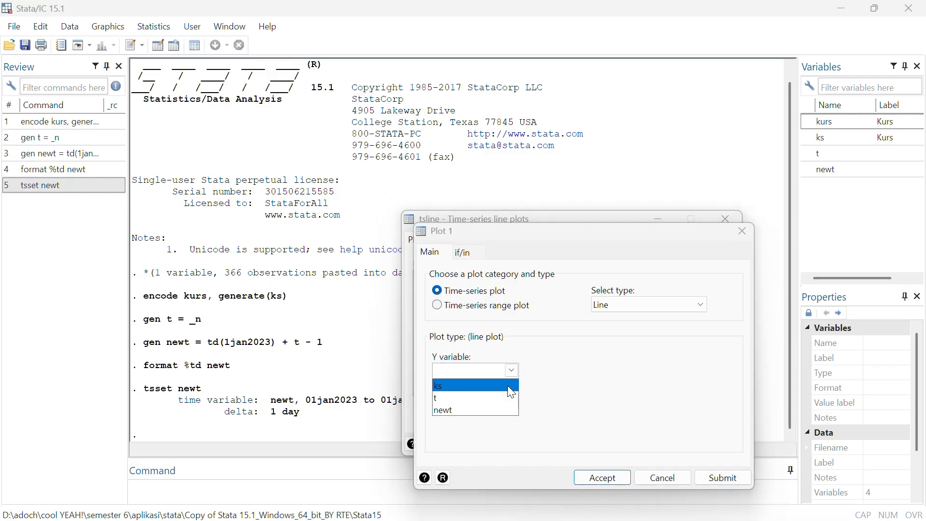
pyautogui.click(508, 386)
pyautogui.click(592, 478)
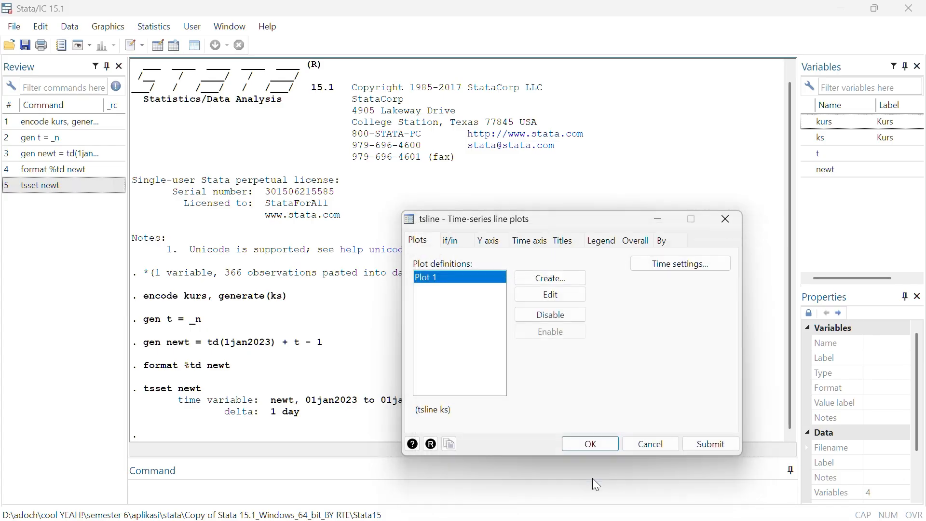
pyautogui.click(591, 443)
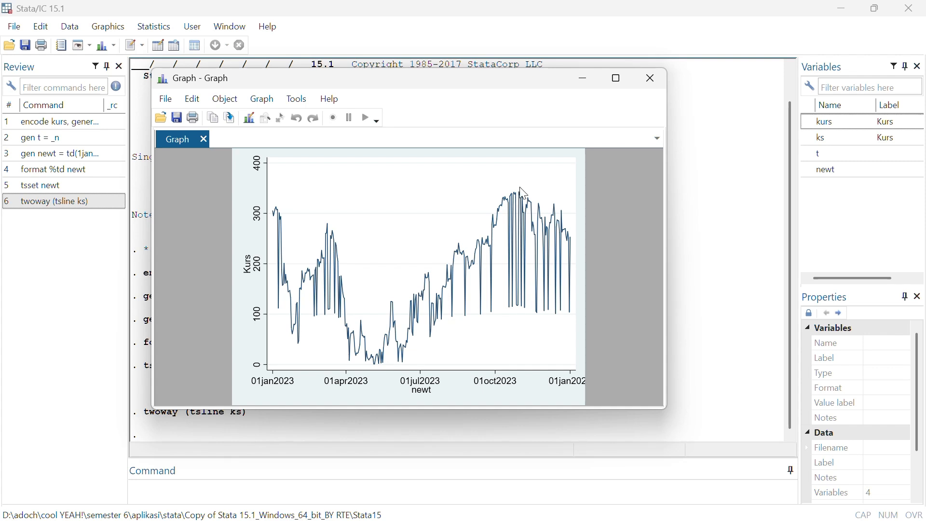
pyautogui.click(653, 79)
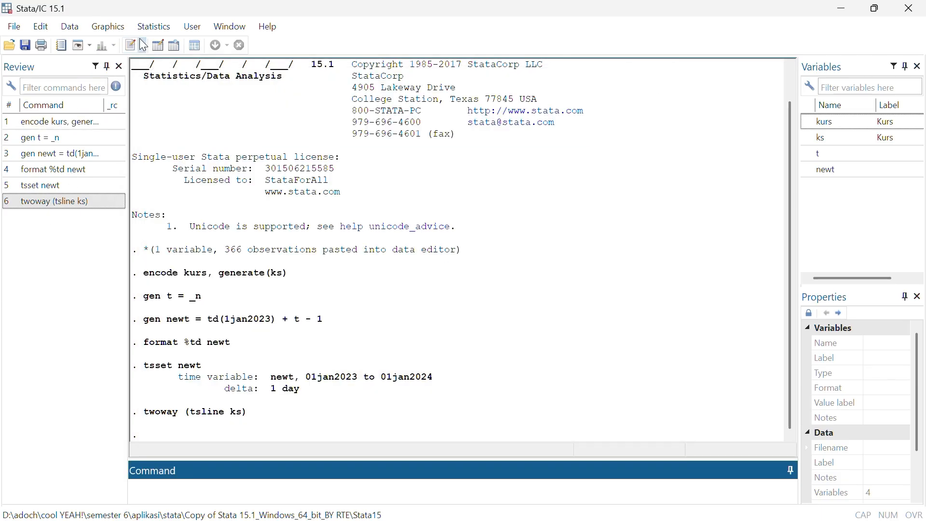
# Run the Augmented Dickey-Fuller unit-root test on ks with 0 lagged differences
pyautogui.click(154, 28)
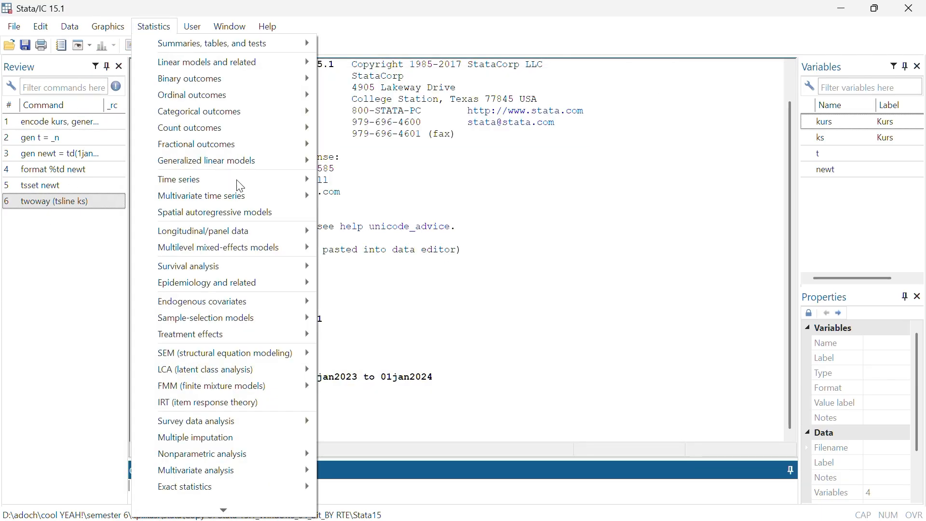
pyautogui.moveTo(283, 184)
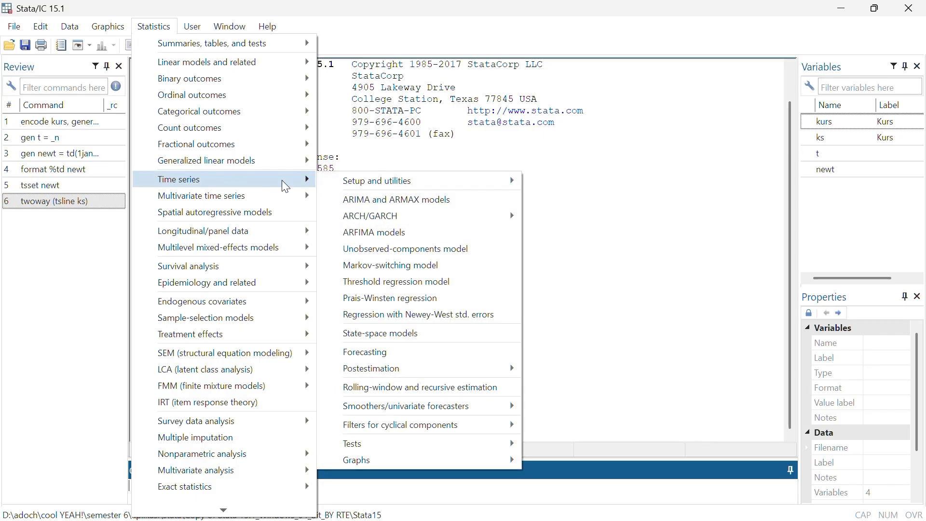
pyautogui.moveTo(434, 461)
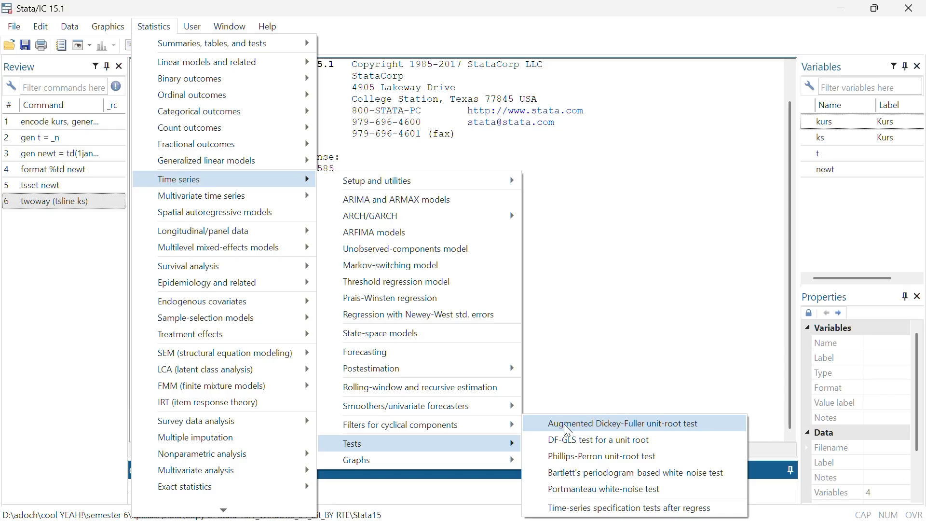
pyautogui.click(569, 425)
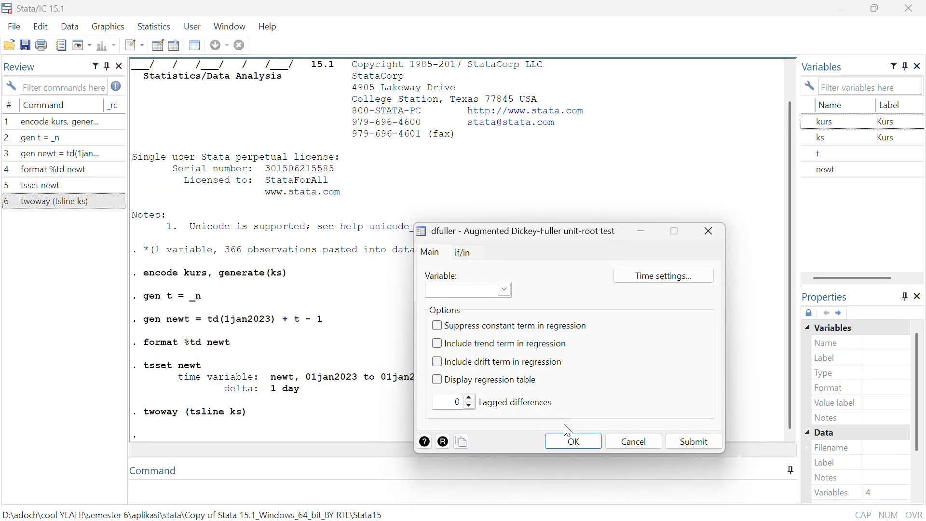
pyautogui.click(506, 289)
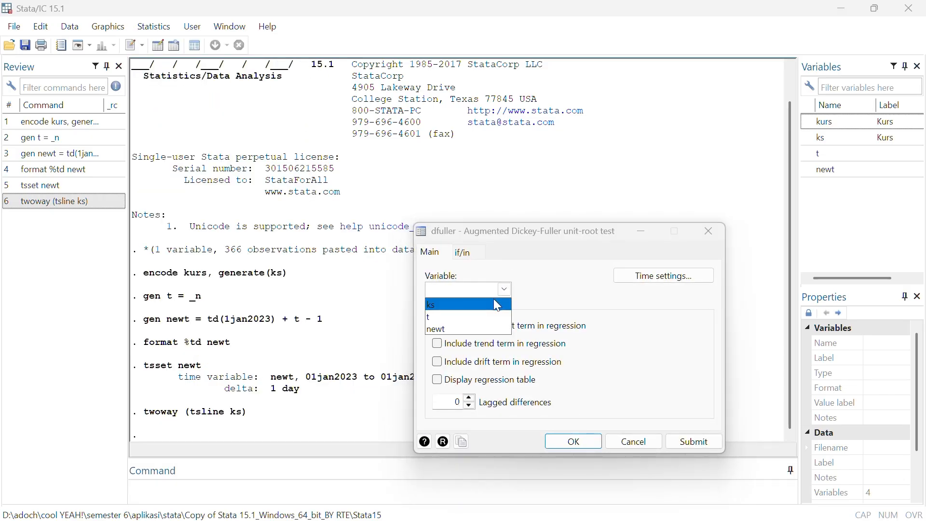
pyautogui.click(495, 300)
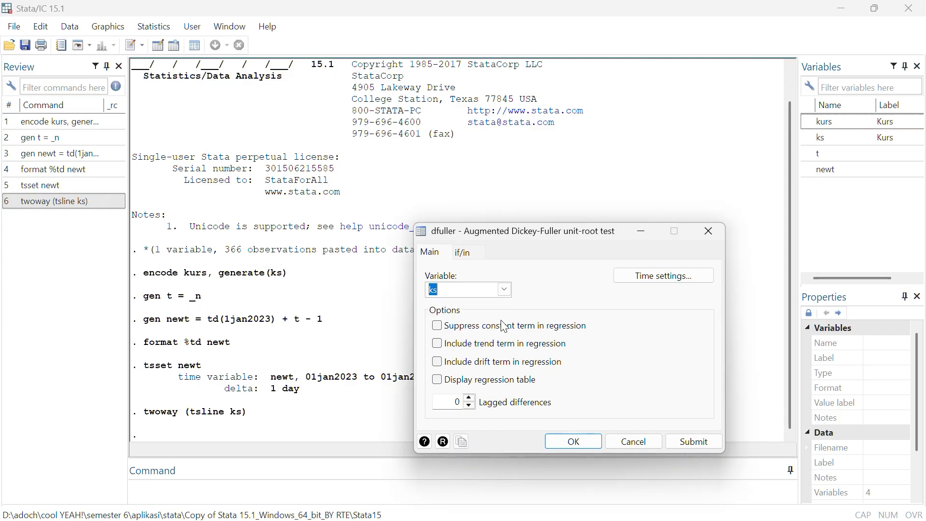
pyautogui.click(562, 443)
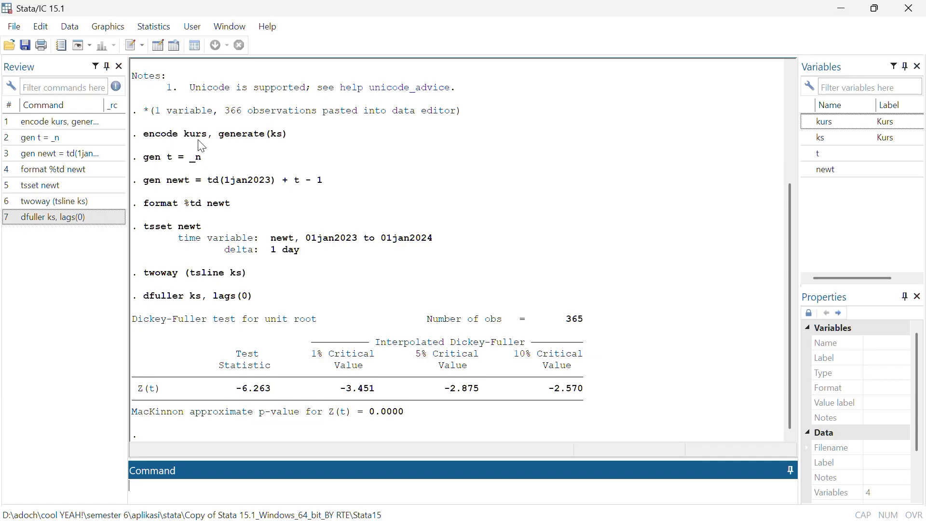
# Graph the autocorrelations (correlogram) of ks with the default number of lags and 95% confidence level, and close the graph after viewing it
pyautogui.click(158, 26)
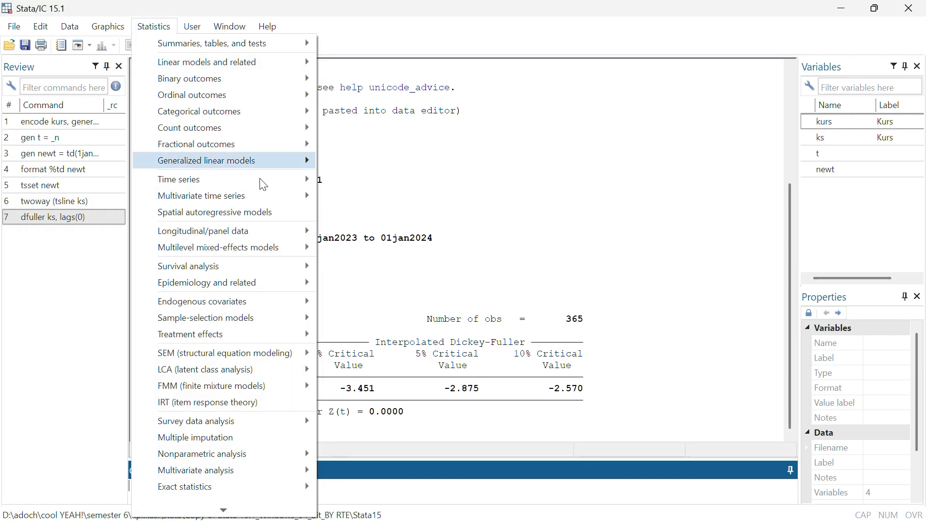
pyautogui.moveTo(259, 179)
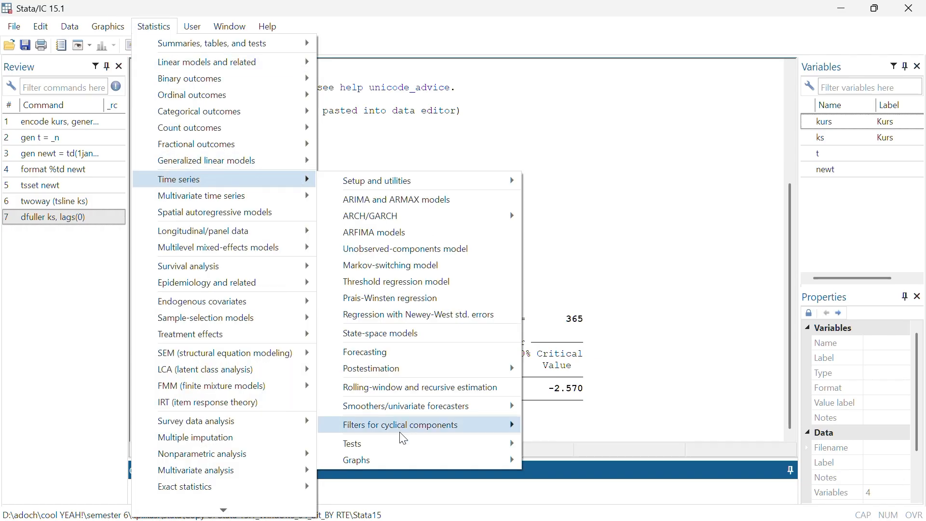
pyautogui.moveTo(431, 460)
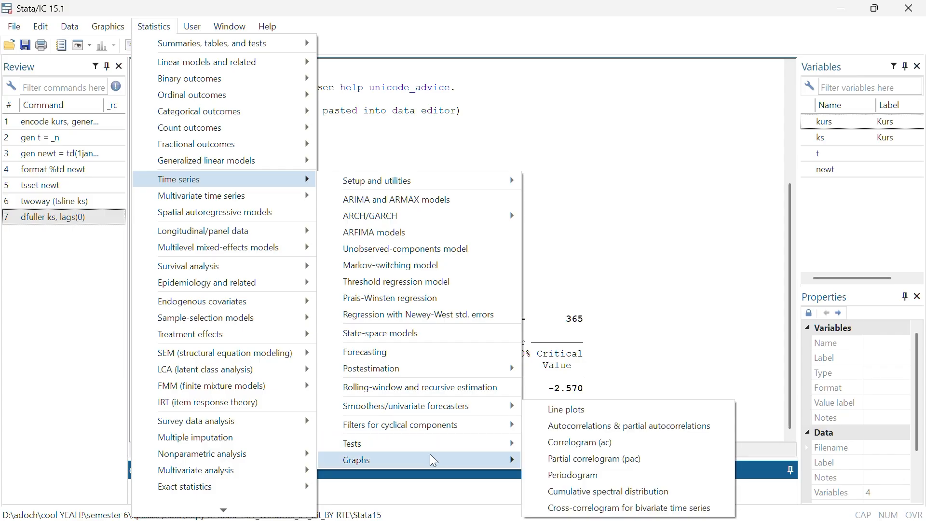
pyautogui.click(570, 447)
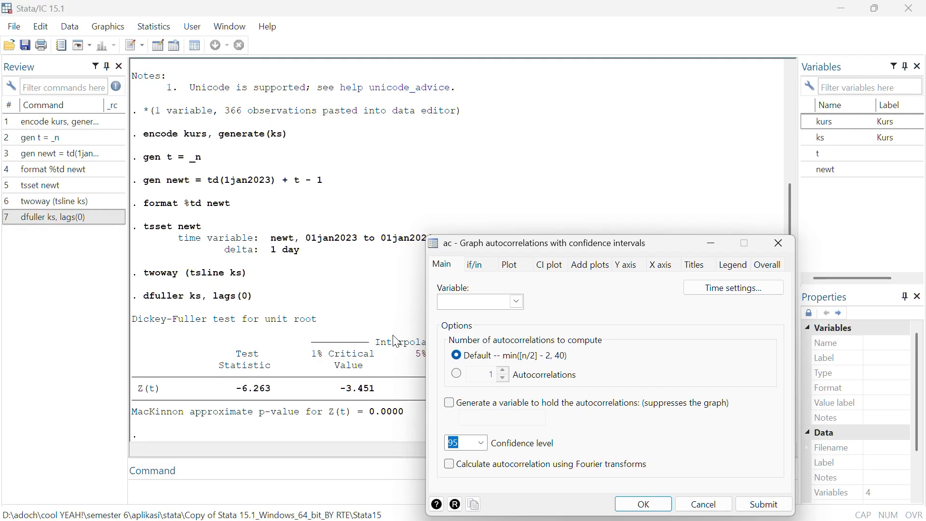
pyautogui.moveTo(554, 247); pyautogui.dragTo(521, 122)
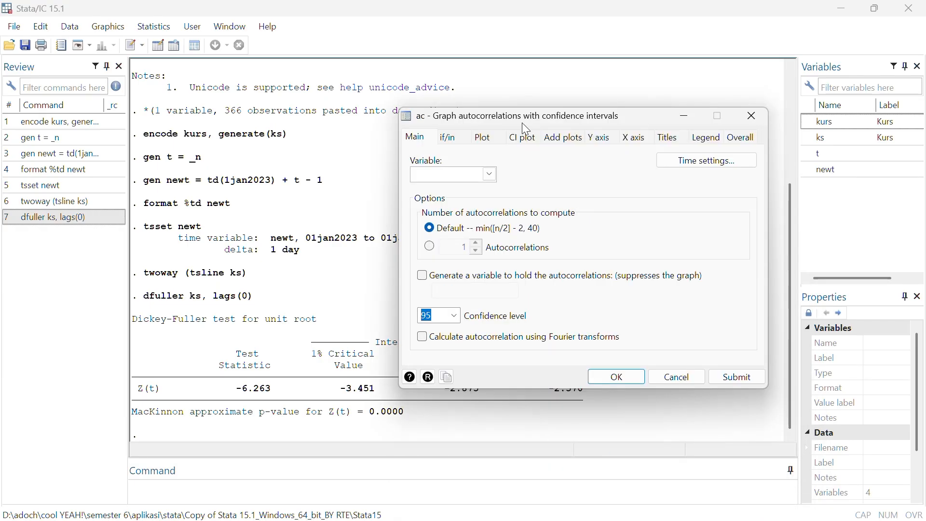
pyautogui.click(491, 175)
pyautogui.click(486, 190)
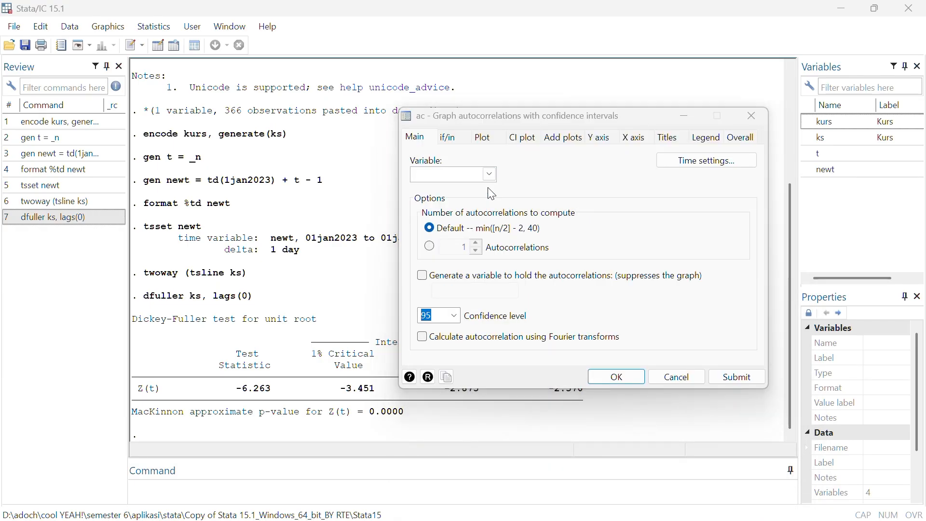
pyautogui.click(615, 377)
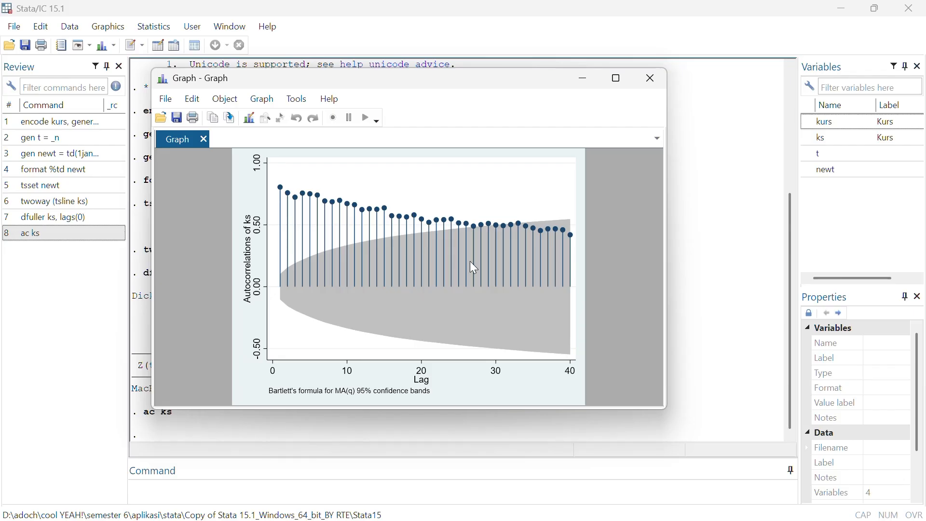
pyautogui.click(653, 78)
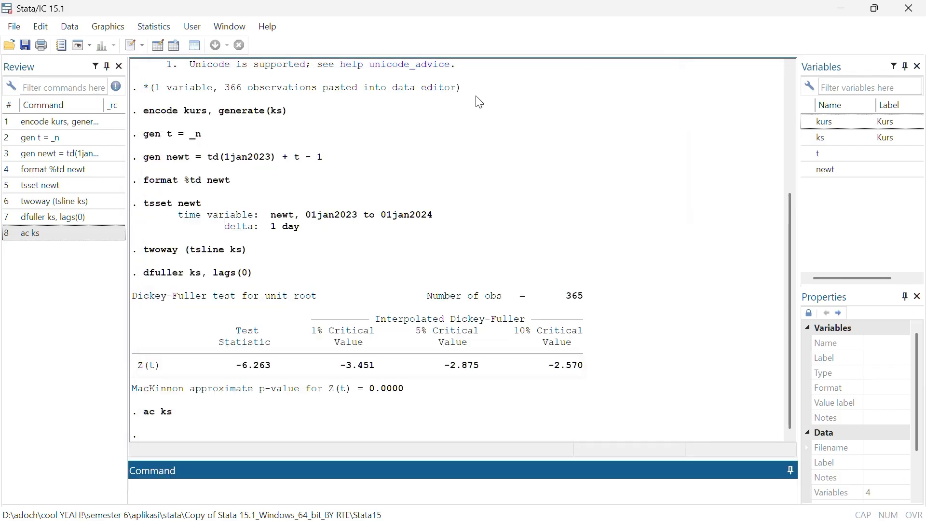
# Graph the partial autocorrelations of ks with the default number of lags and 95% confidence level, and close the graph after viewing it
pyautogui.click(163, 27)
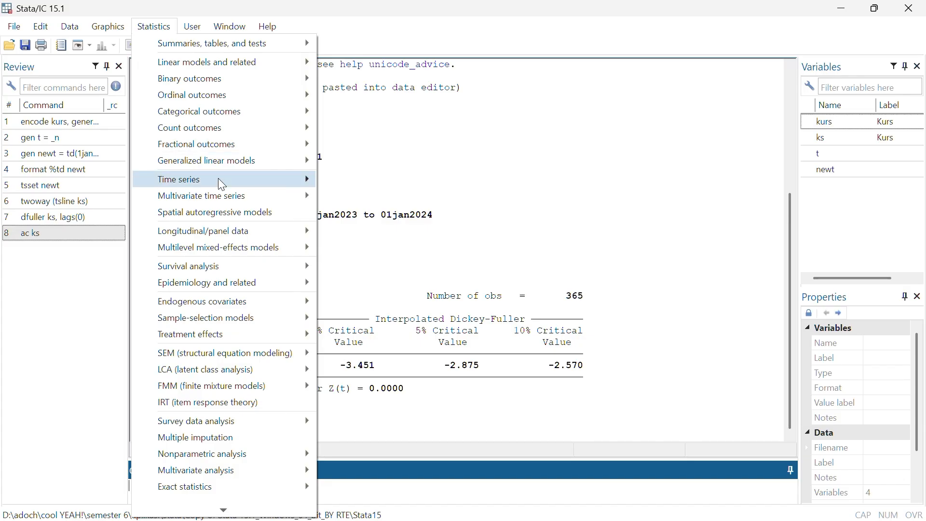
pyautogui.moveTo(219, 180)
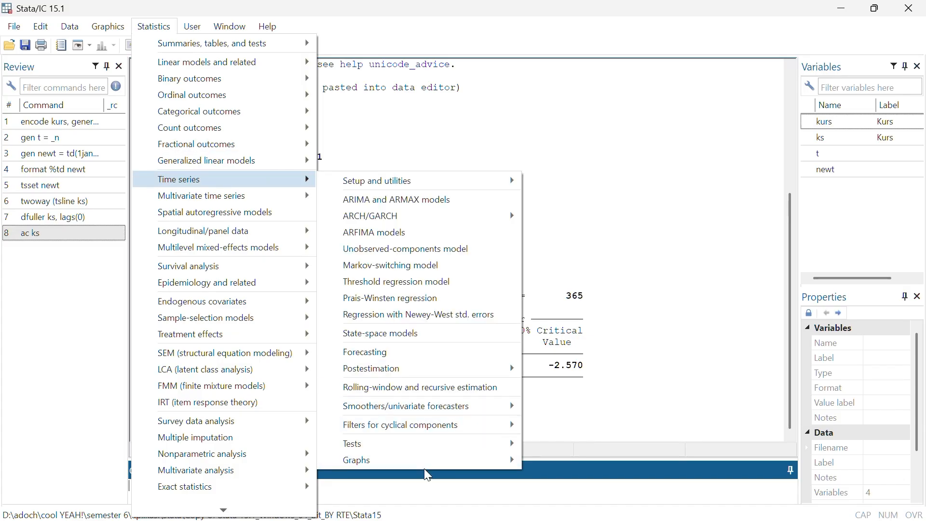
pyautogui.moveTo(438, 461)
pyautogui.click(548, 455)
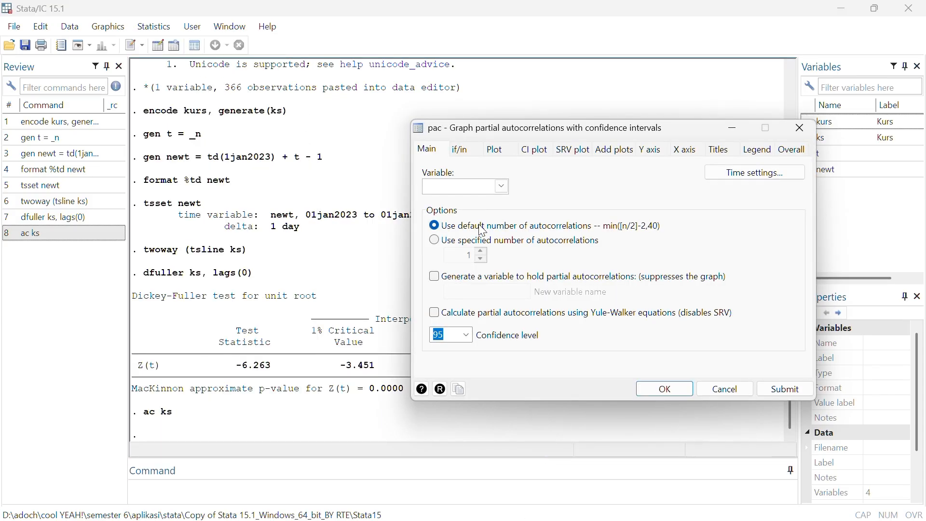
pyautogui.click(502, 186)
pyautogui.click(504, 202)
pyautogui.click(649, 391)
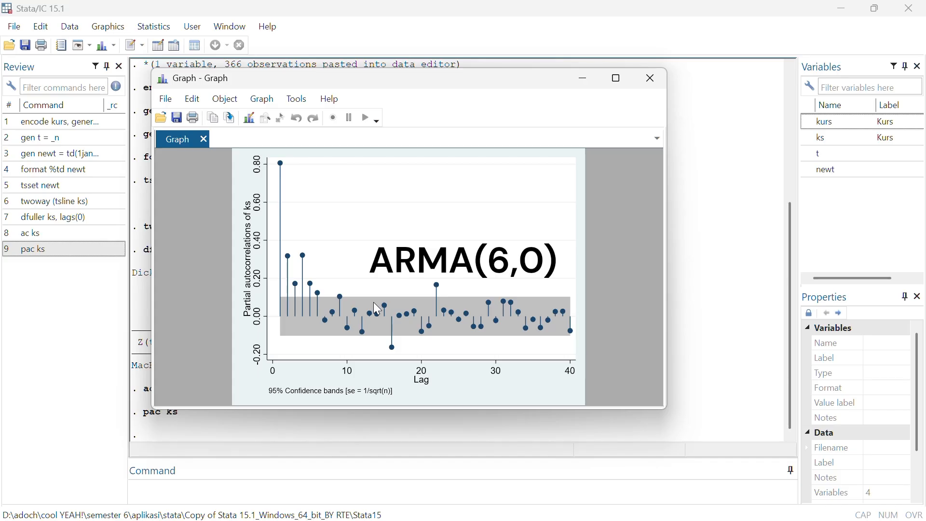
pyautogui.click(650, 79)
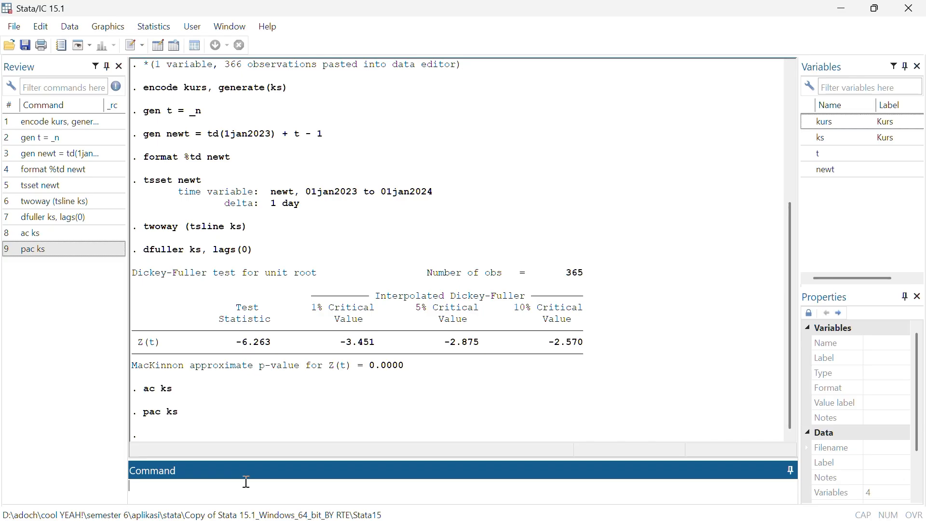
# Estimate an ARIMA model of ks with the command arima ks, arima(6,0,0) nolog
pyautogui.write('arima ks, arima(6,0,0) nolog')
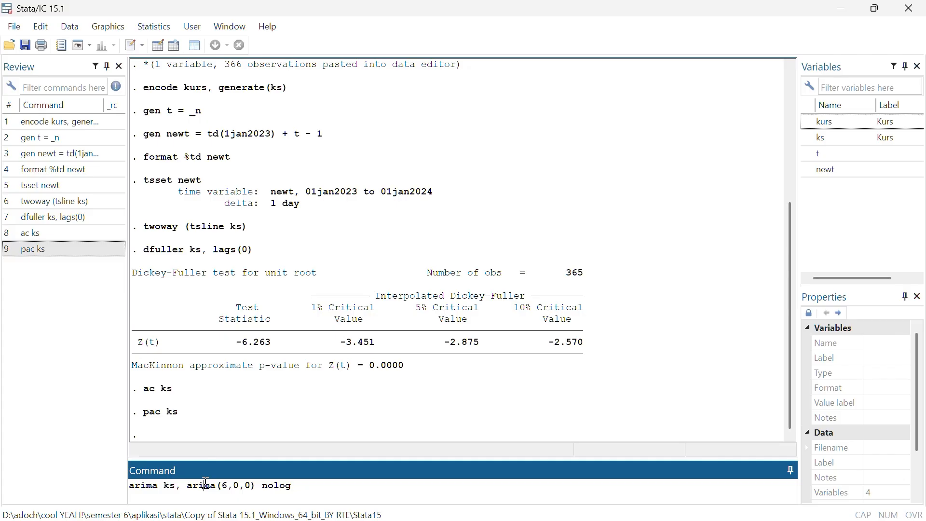
pyautogui.click(205, 484)
pyautogui.press('Return')
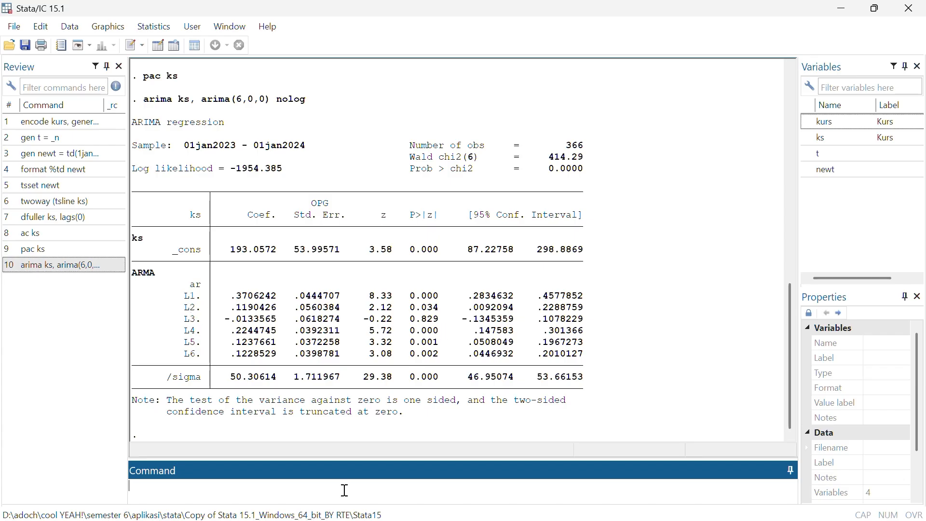
# Compute the AIC and BIC of the estimated ARIMA model with the command estat ic
pyautogui.write('e')
pyautogui.write('stat ic')
pyautogui.press('Return')
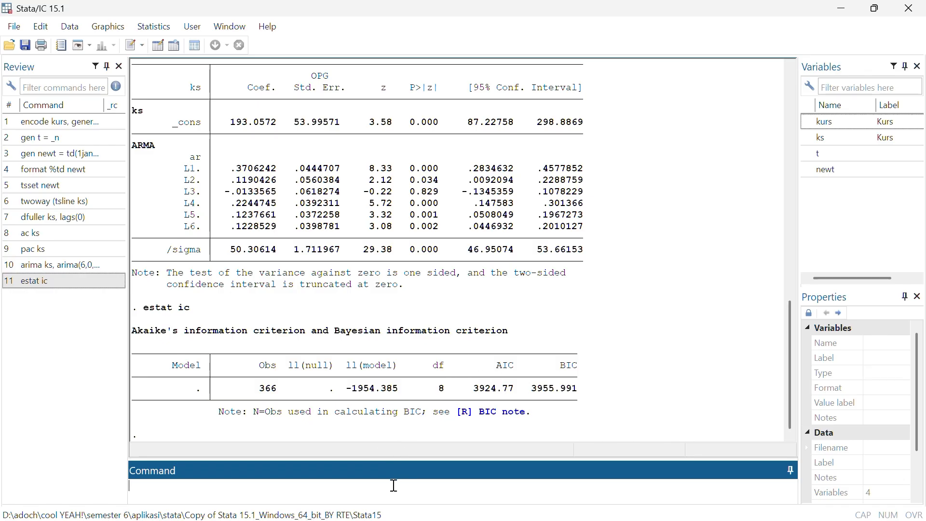
# Estimate a second ARIMA model of ks with the command arima ks, arima(3,0,0) nolog
pyautogui.click(96, 264)
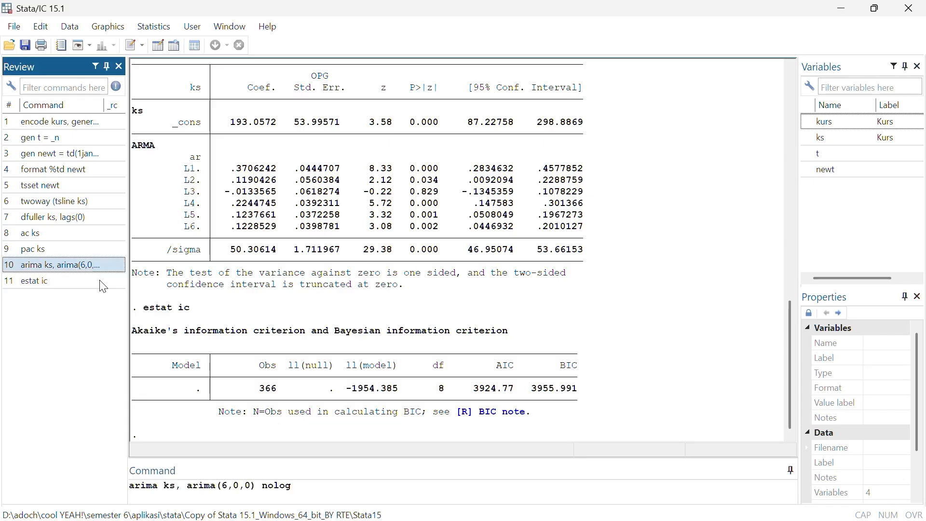
pyautogui.click(227, 483)
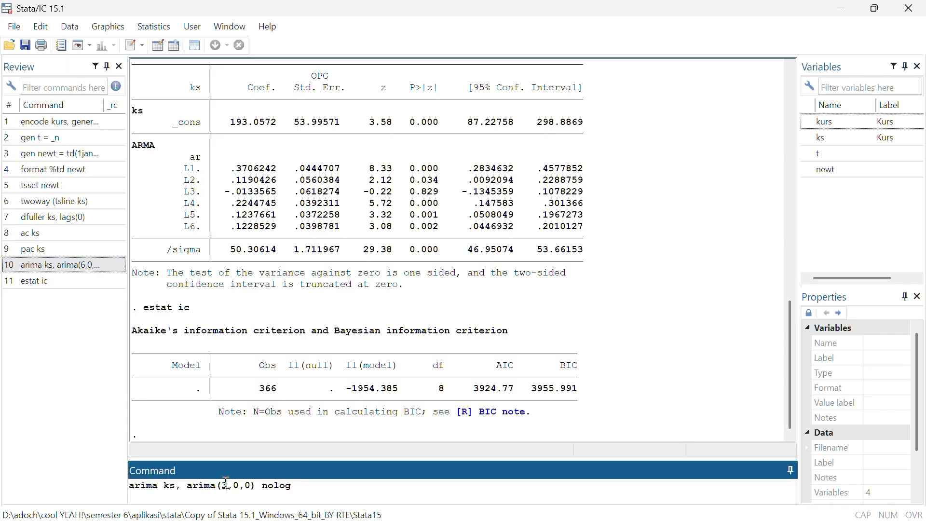
pyautogui.press('BackSpace')
pyautogui.write('3')
pyautogui.press('Return')
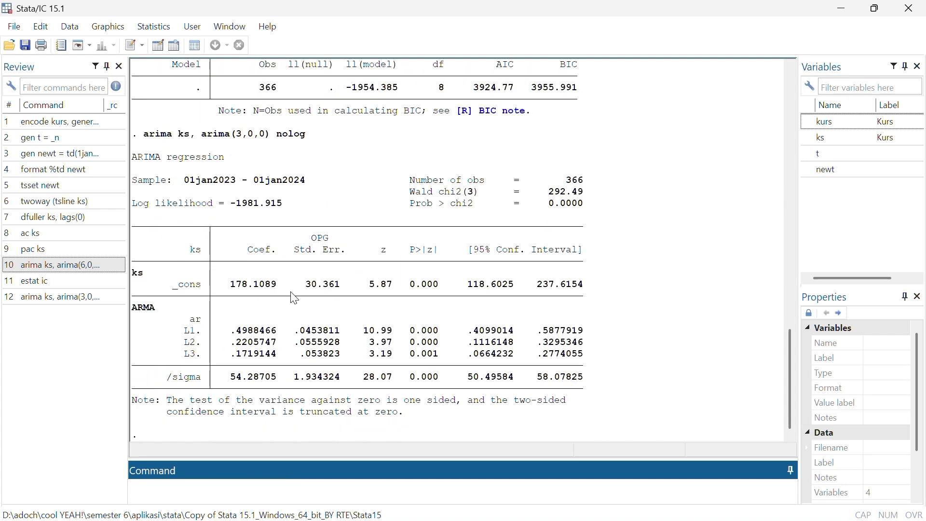
# Compute the AIC and BIC of the ARIMA(3,0,0) model with the command estat ic
pyautogui.write('estat ic')
pyautogui.press('Return')
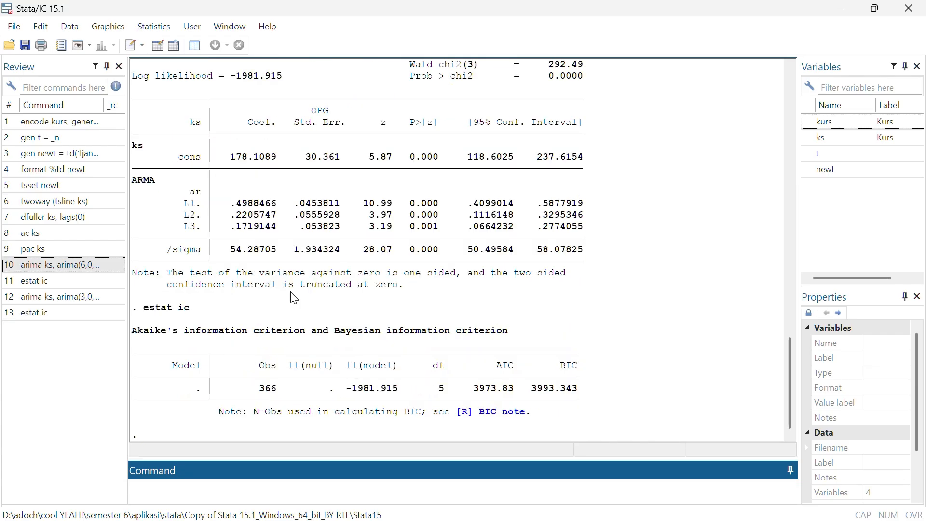
# Compare the lag p-values, log likelihoods, AIC and BIC of the ARIMA(6,0,0) and ARIMA(3,0,0) models in the results
pyautogui.scroll(10, 295, 299)
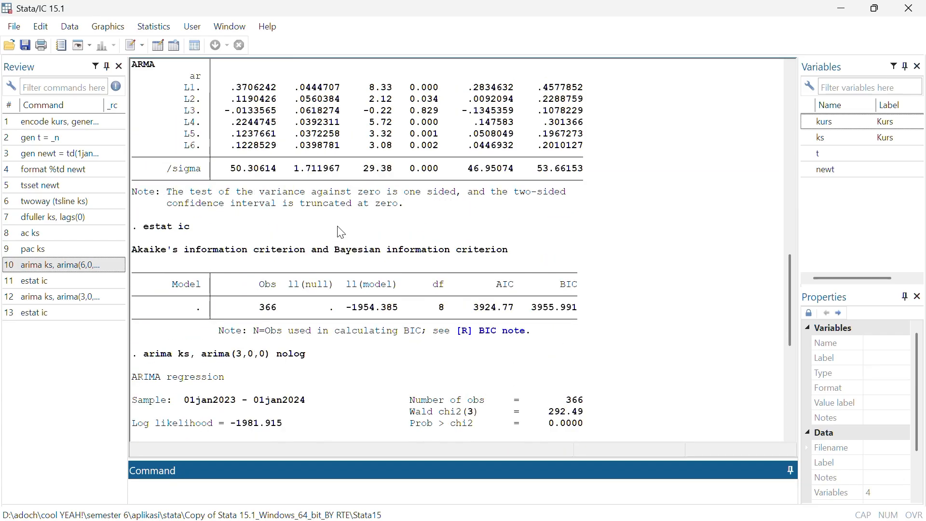
pyautogui.scroll(1, 413, 96)
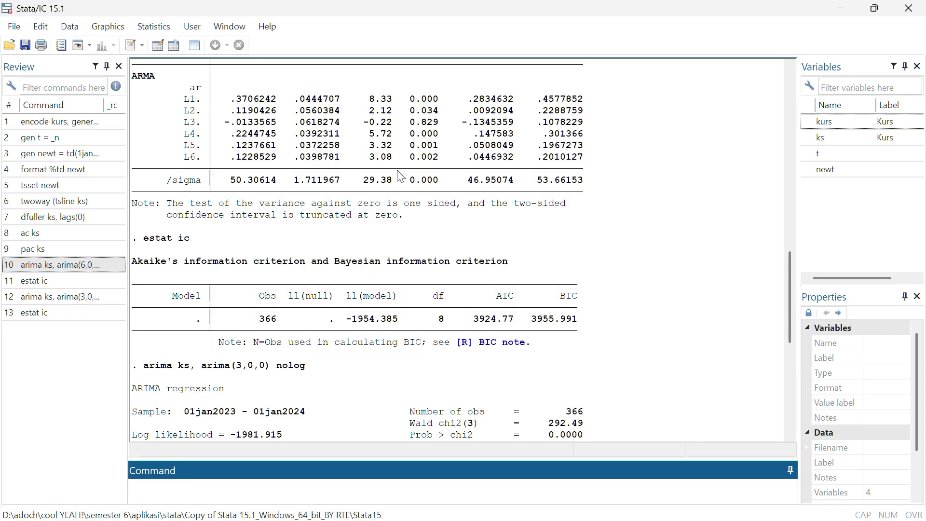
pyautogui.scroll(-4, 431, 201)
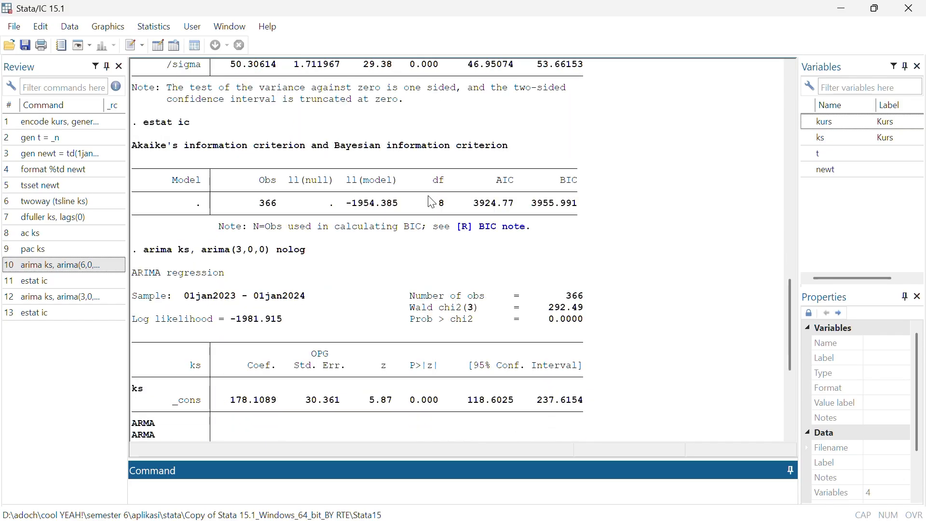
pyautogui.scroll(-7, 432, 202)
pyautogui.scroll(1, 431, 201)
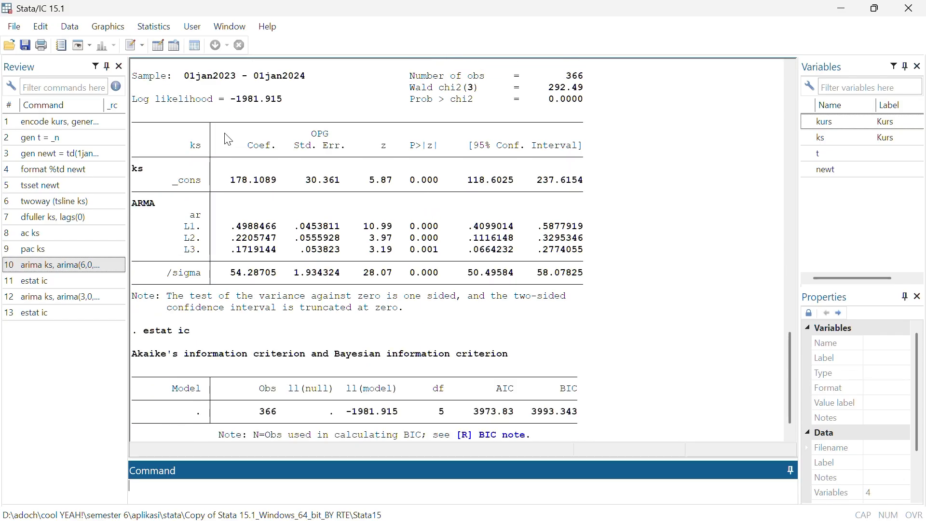
pyautogui.scroll(1, 240, 146)
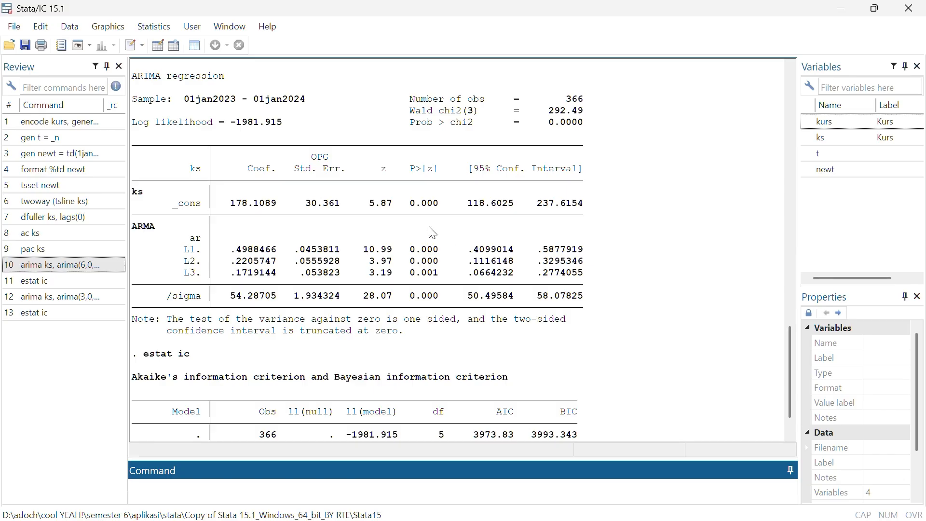
pyautogui.scroll(-3, 432, 233)
pyautogui.scroll(9, 424, 236)
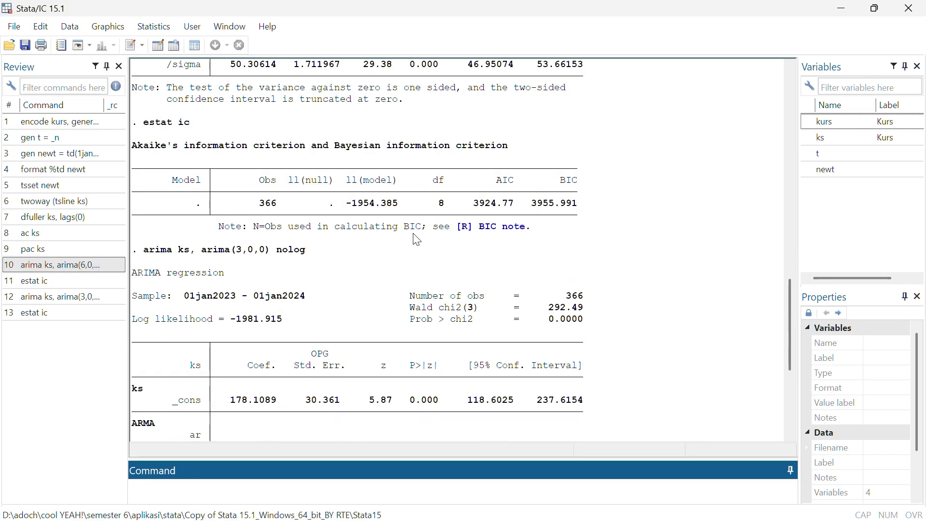
pyautogui.scroll(-4, 460, 223)
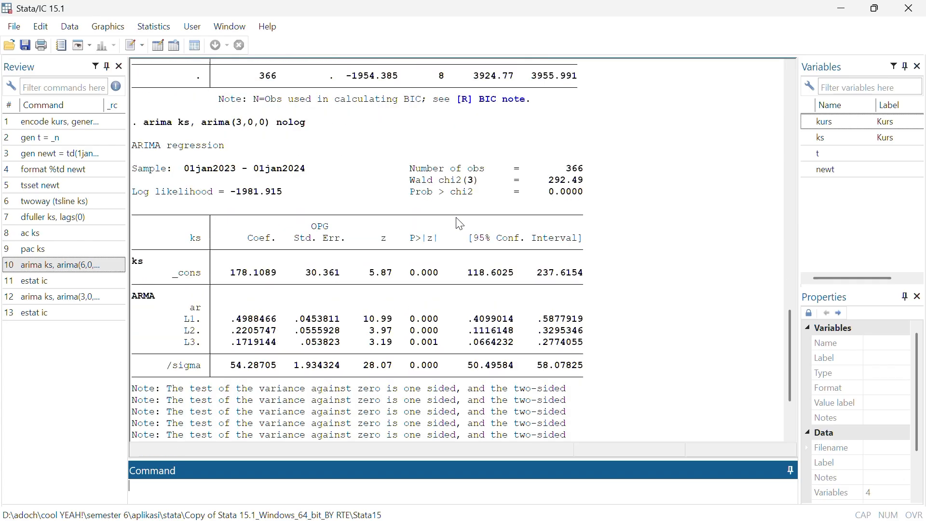
pyautogui.scroll(-3, 494, 234)
pyautogui.scroll(13, 499, 400)
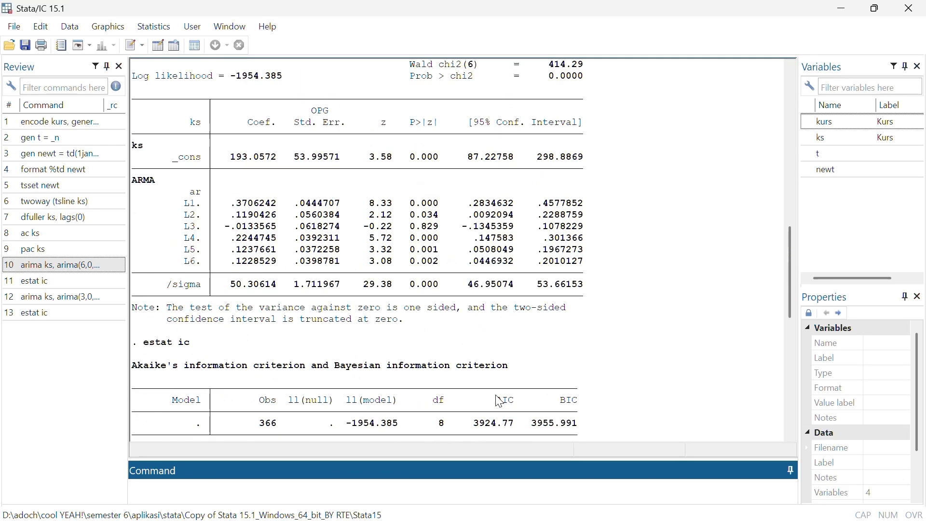
pyautogui.scroll(1, 500, 401)
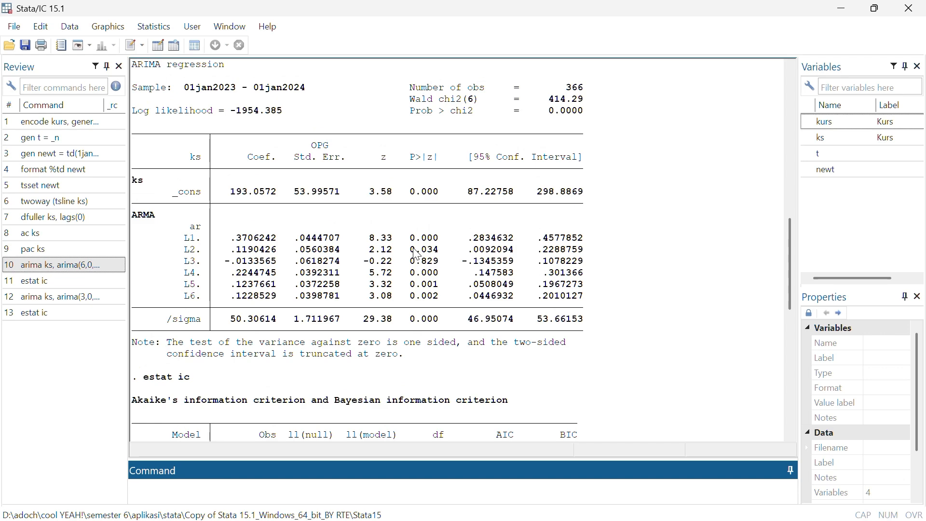
pyautogui.scroll(3, 402, 237)
pyautogui.scroll(-14, 469, 338)
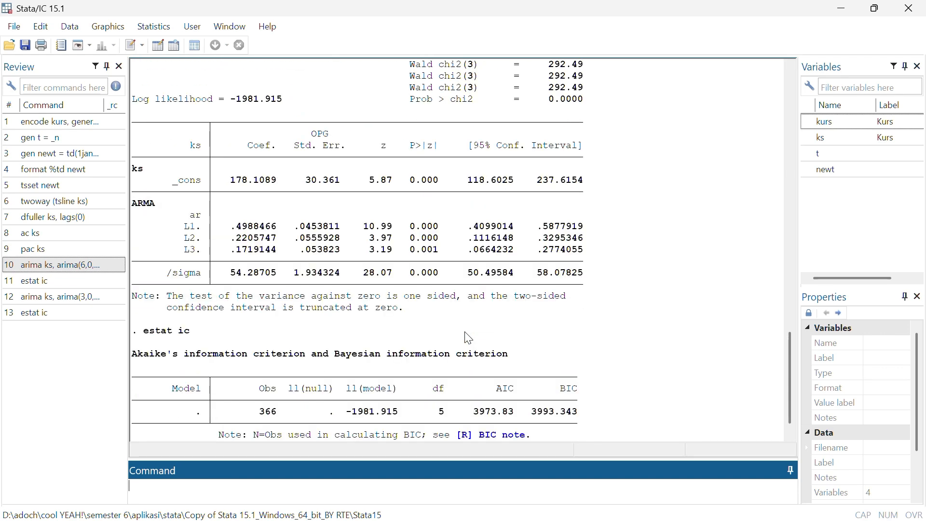
pyautogui.scroll(3, 469, 338)
pyautogui.scroll(-3, 469, 339)
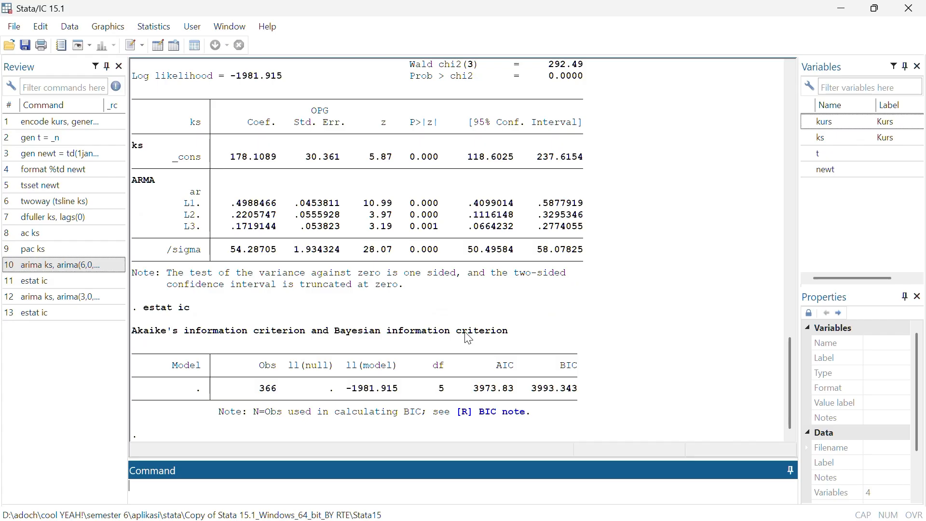
pyautogui.scroll(2, 470, 338)
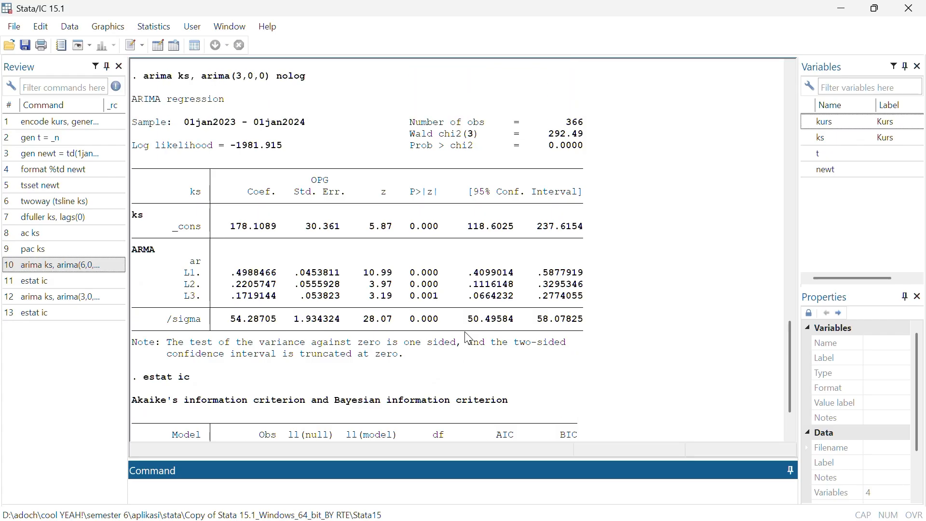
pyautogui.scroll(-2, 469, 339)
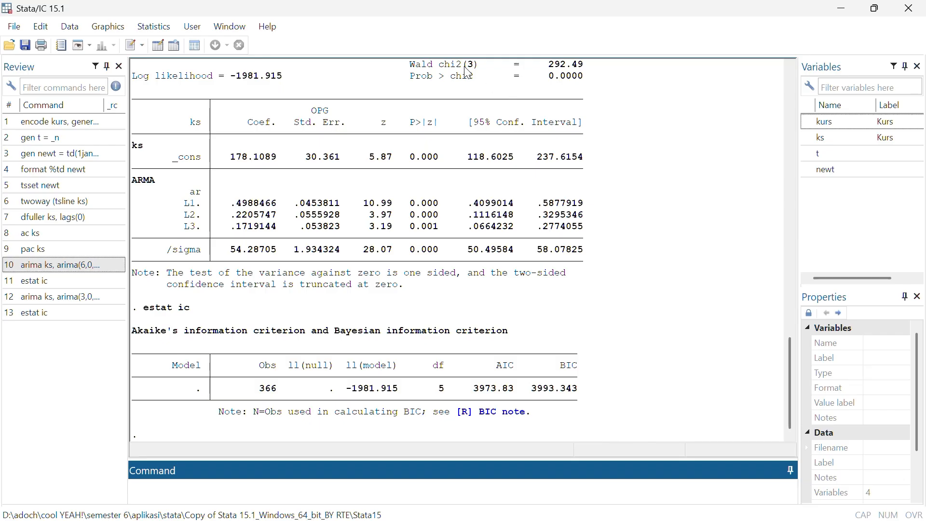
pyautogui.click(418, 25)
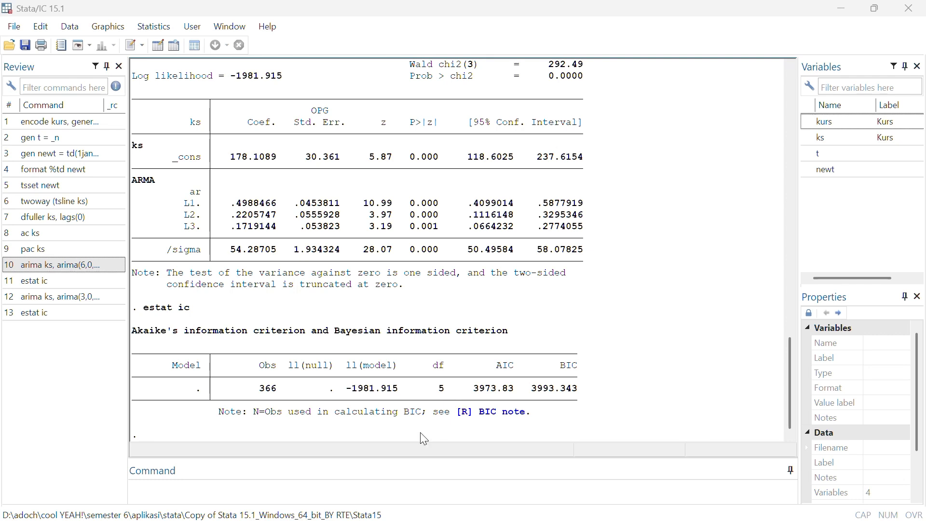
# Save the ARIMA(3,0,0) residuals as a new variable with the command predict uhat, resid
pyautogui.click(317, 490)
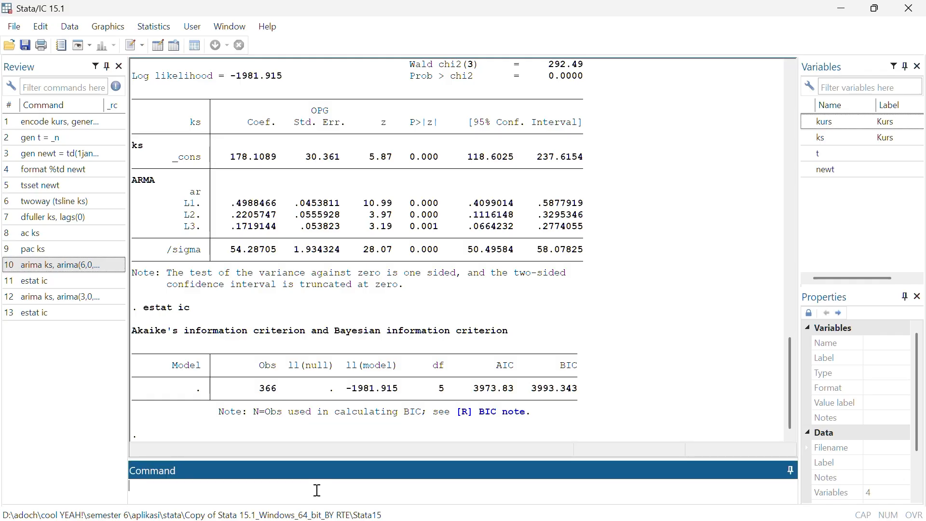
pyautogui.write('predict uhat, resid')
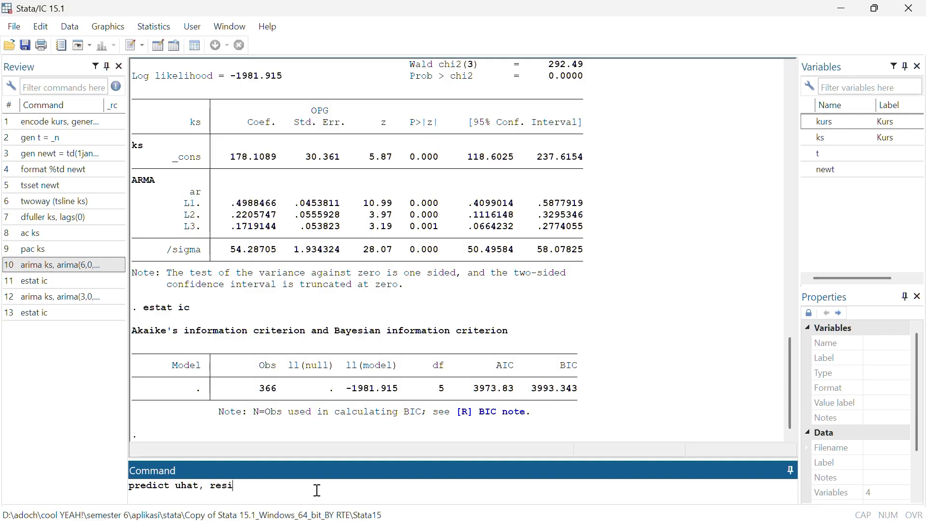
pyautogui.press('Return')
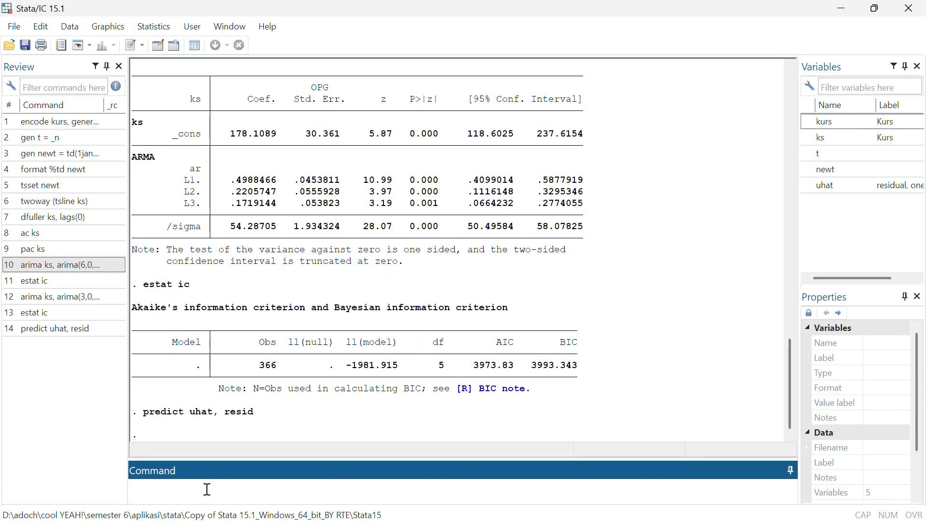
# Regress the residuals on a constant only with the command regress uhat
pyautogui.write('regress uhat')
pyautogui.press('Return')
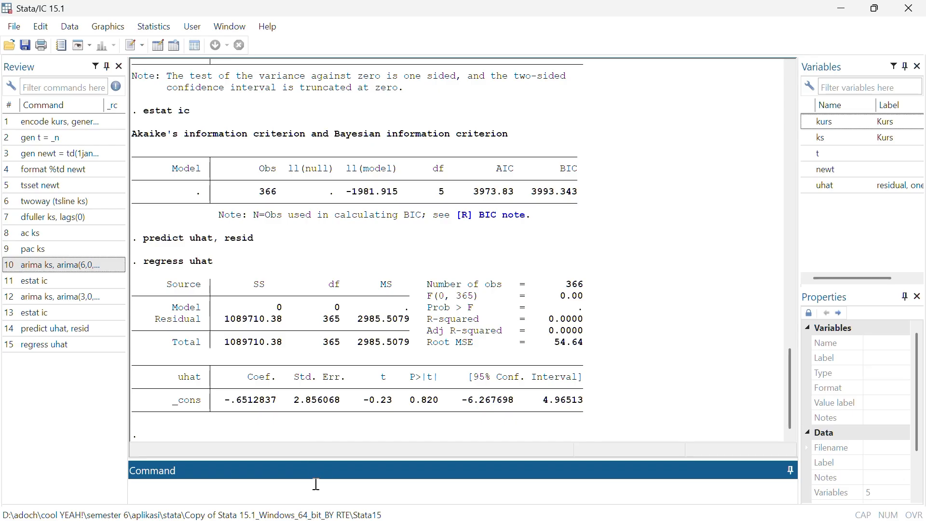
# Run the LM test for ARCH effects in the residuals with the command estat archlm
pyautogui.write('estat archlm')
pyautogui.press('Return')
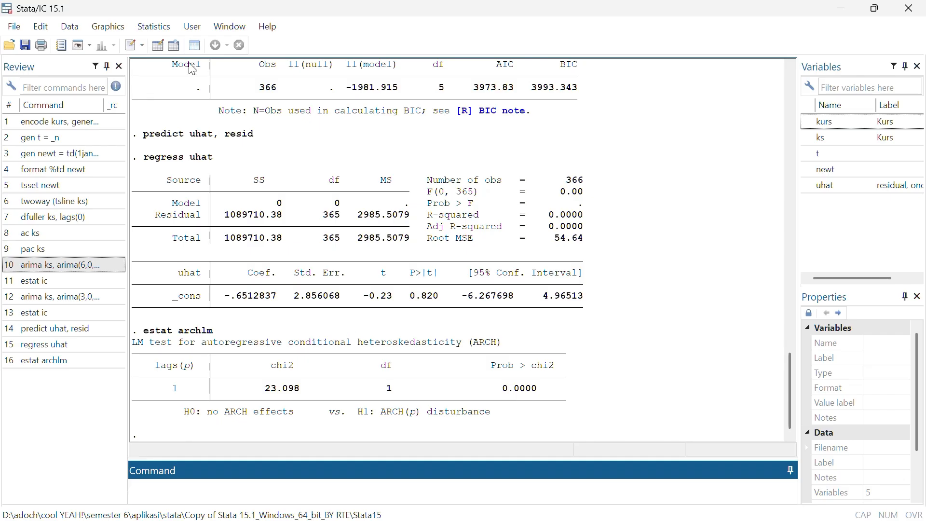
# Estimate an ARCH model of ks with ARCH maximum lag 1 and an ARIMA(3,0,0) specification, without GARCH terms
pyautogui.click(155, 27)
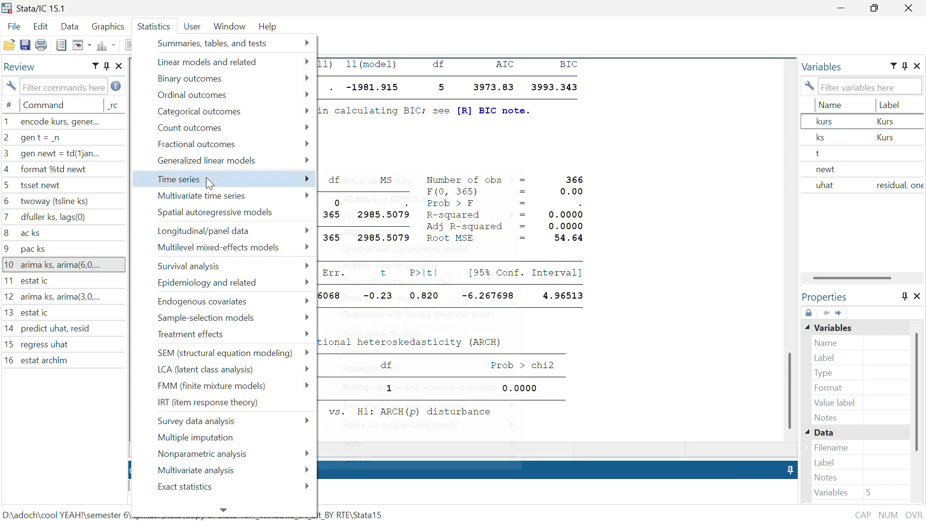
pyautogui.moveTo(208, 180)
pyautogui.moveTo(363, 217)
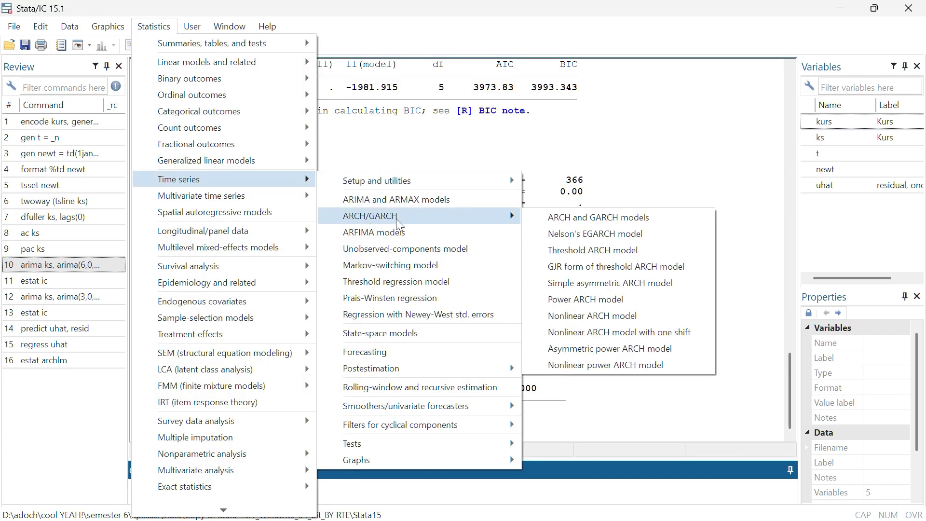
pyautogui.click(541, 215)
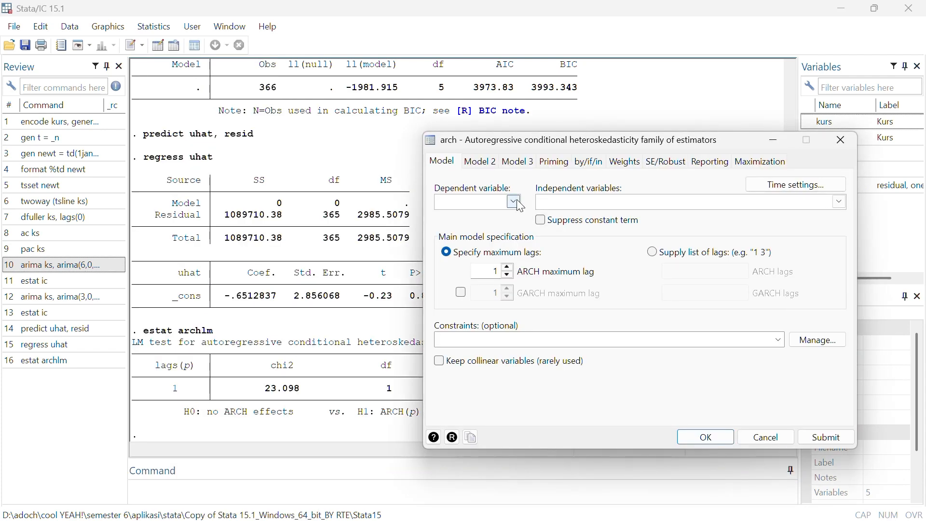
pyautogui.click(514, 202)
pyautogui.click(458, 218)
pyautogui.click(482, 162)
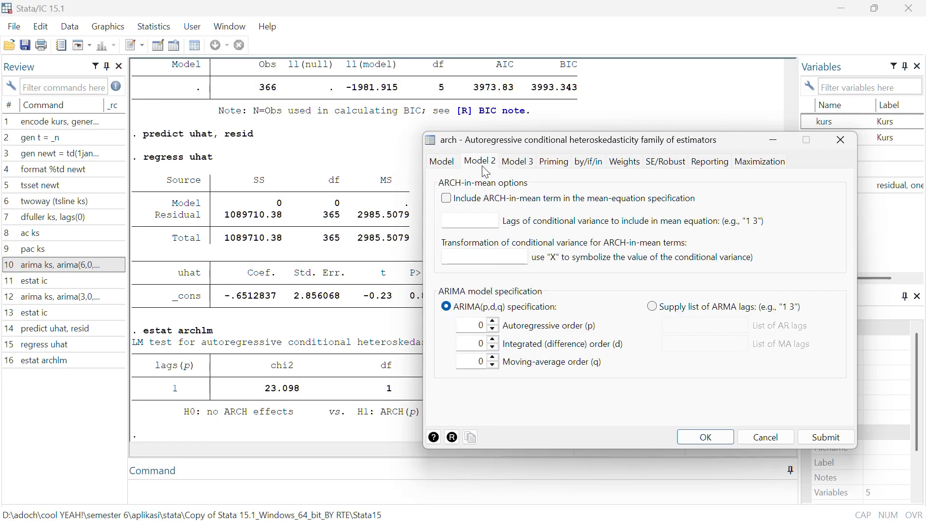
pyautogui.click(493, 322)
pyautogui.click(493, 322)
pyautogui.click(492, 322)
pyautogui.click(699, 440)
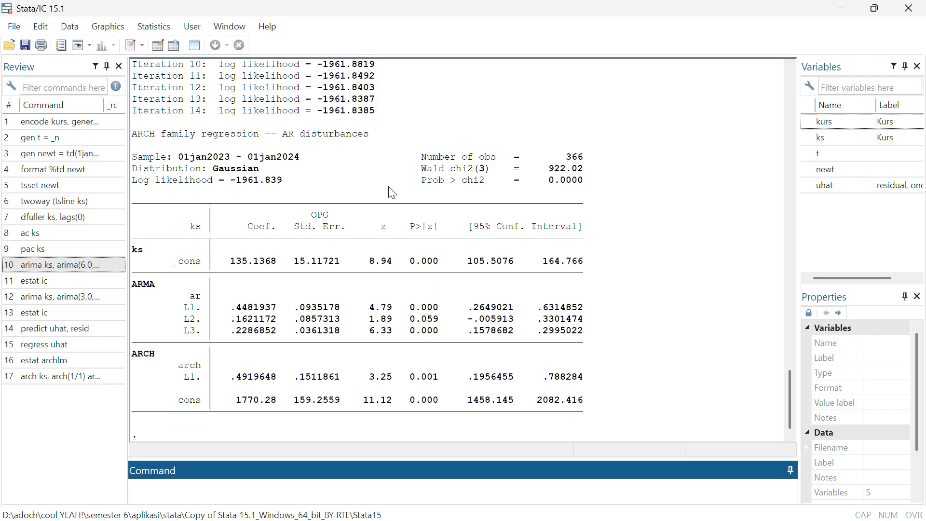
# Review the ARCH estimation output and compute the model's AIC and BIC with the command estat ic
pyautogui.scroll(10, 376, 217)
pyautogui.scroll(-3, 293, 324)
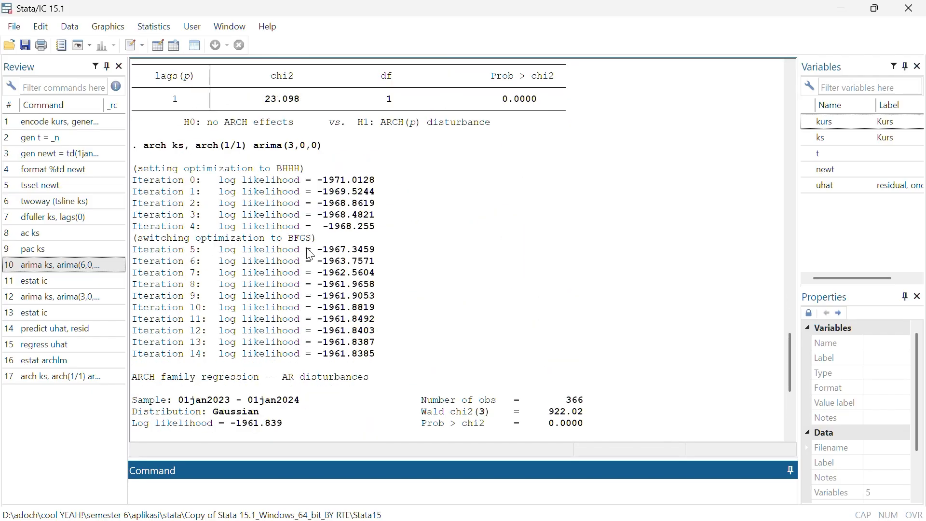
pyautogui.scroll(-7, 441, 270)
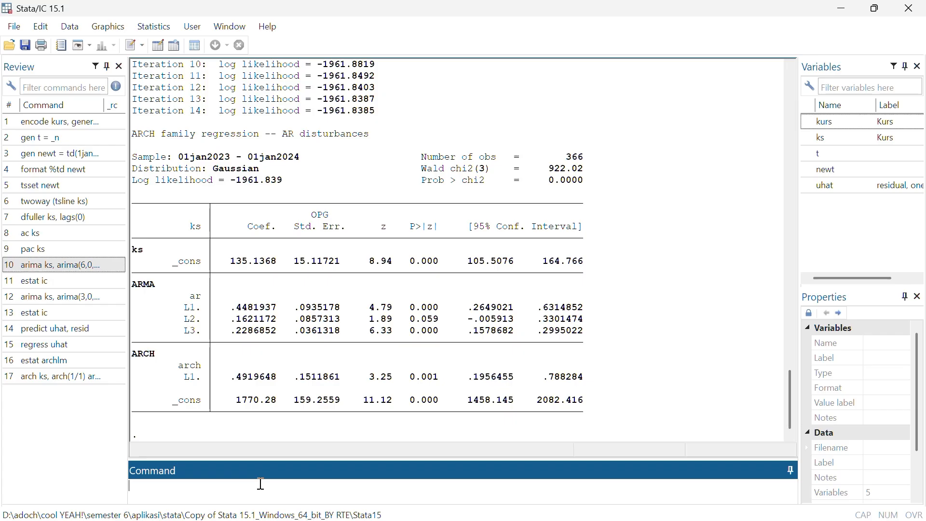
pyautogui.write('estat ic')
pyautogui.press('Return')
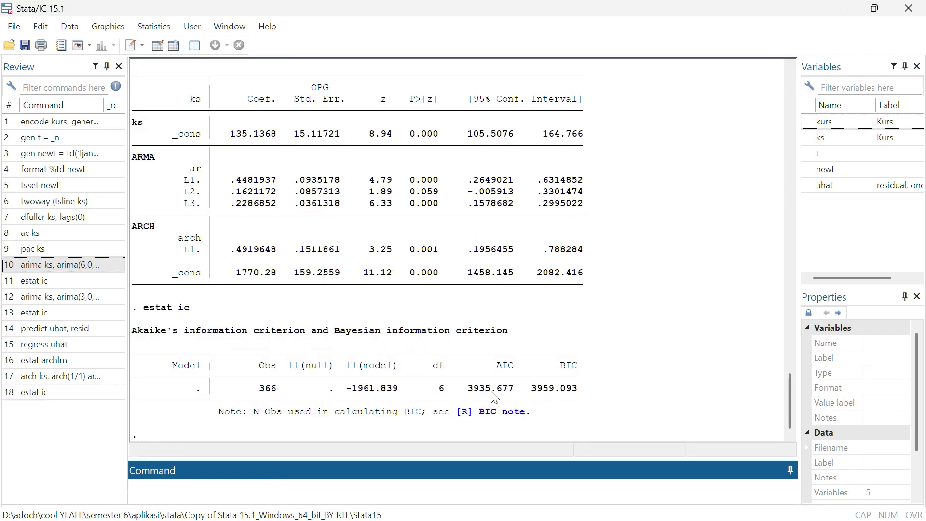
# Estimate a GARCH model of ks with ARCH maximum lag 1, GARCH maximum lag 1 and the ARIMA(3,0,0) specification
pyautogui.scroll(5, 479, 287)
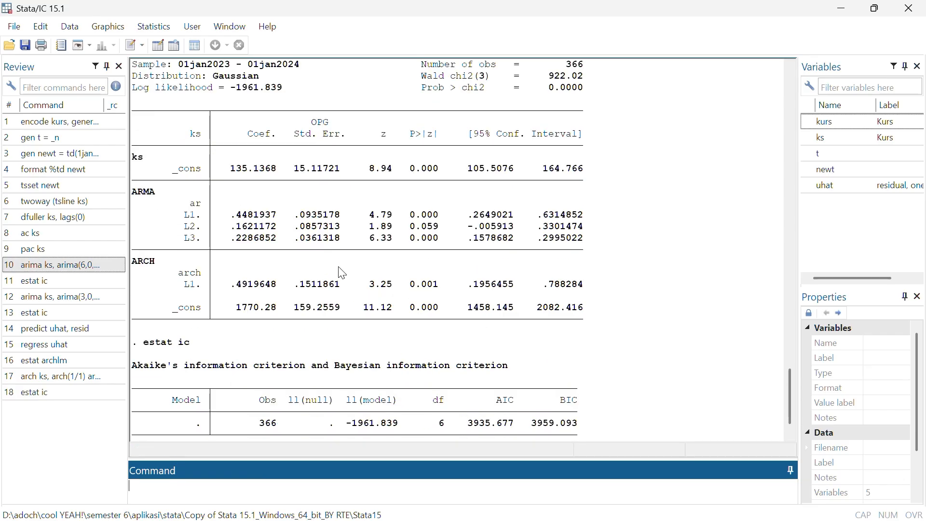
pyautogui.scroll(-5, 341, 273)
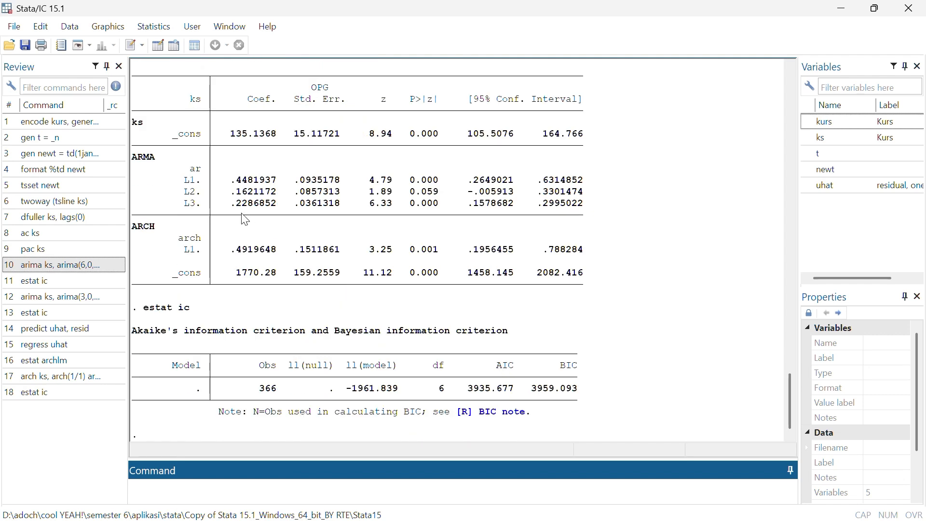
pyautogui.click(165, 26)
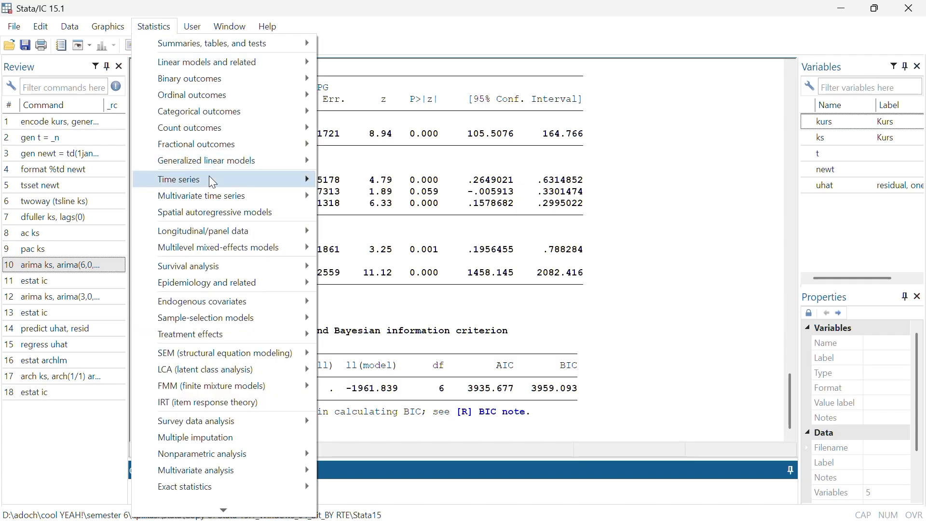
pyautogui.moveTo(247, 183)
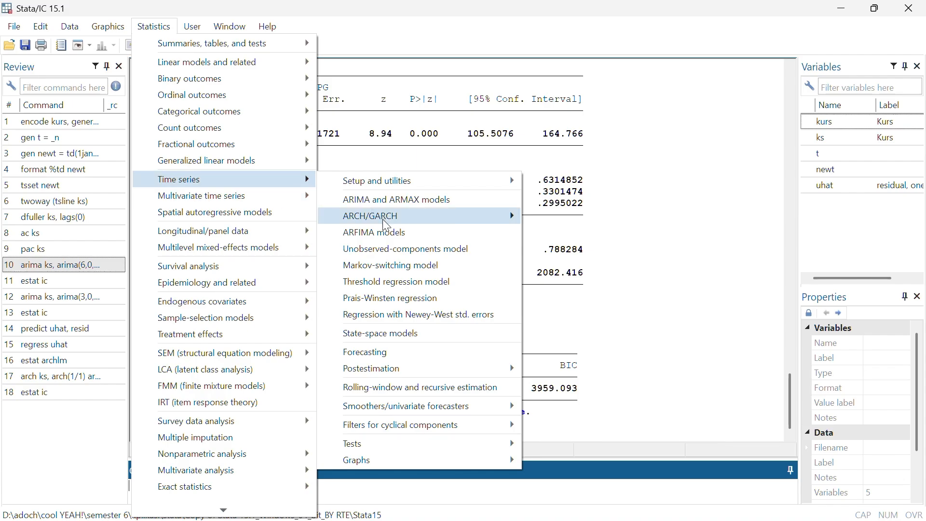
pyautogui.moveTo(386, 220)
pyautogui.click(543, 215)
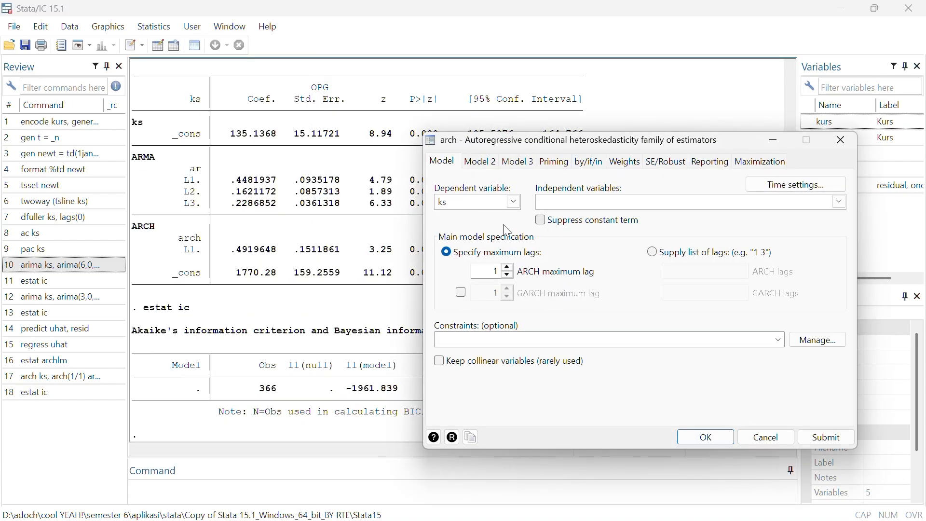
pyautogui.click(461, 293)
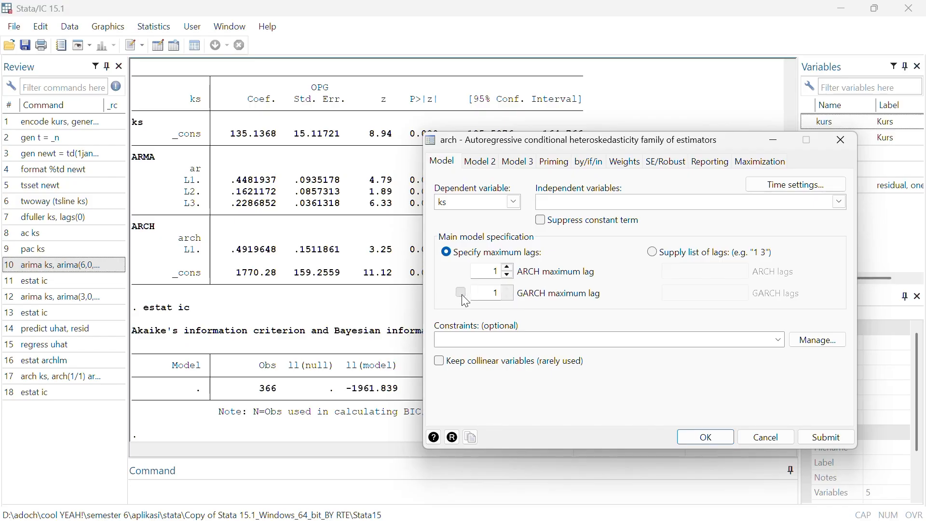
pyautogui.click(705, 438)
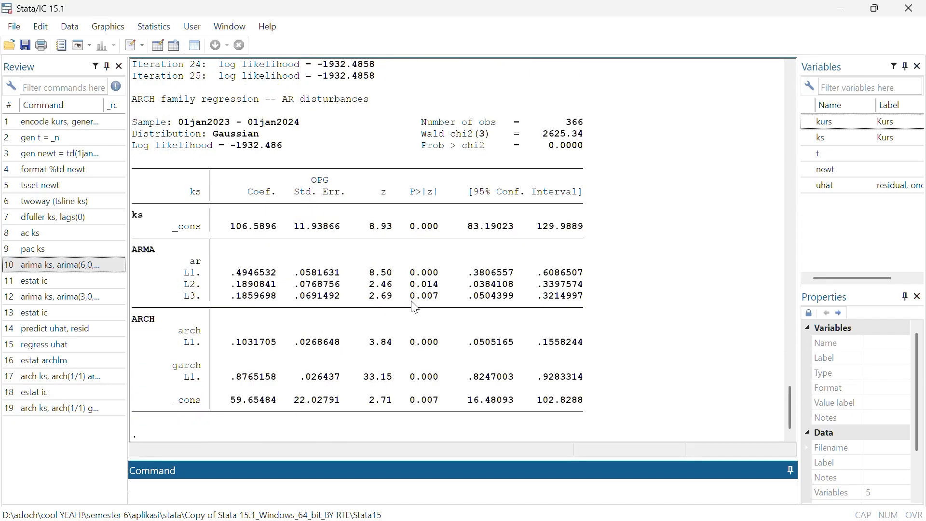
# Compute the GARCH model's AIC and BIC with the command estat ic and compare them with those of the ARCH model
pyautogui.write('estat ic')
pyautogui.press('Return')
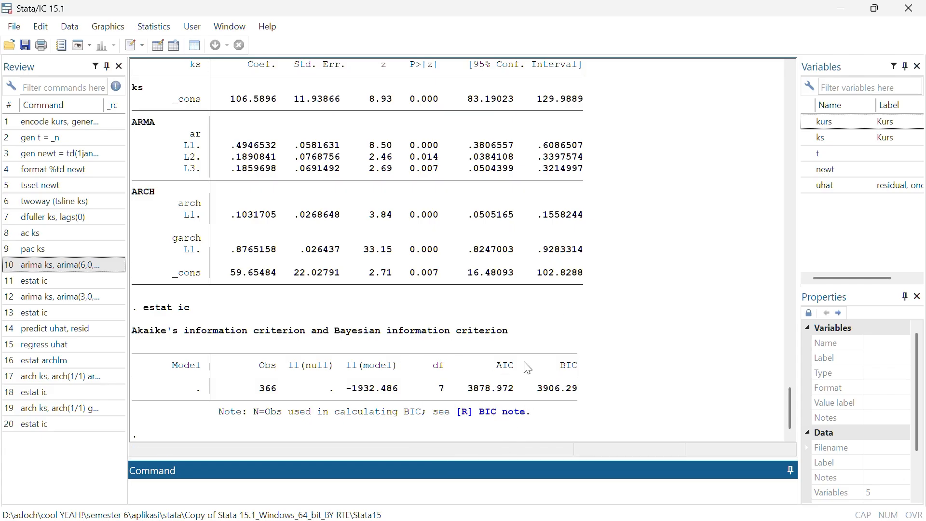
pyautogui.scroll(4, 475, 367)
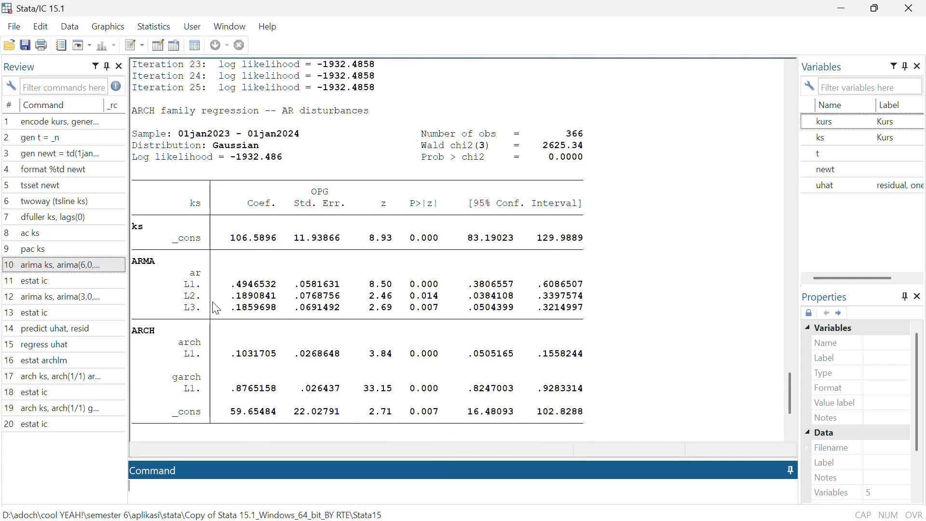
pyautogui.scroll(-4, 458, 355)
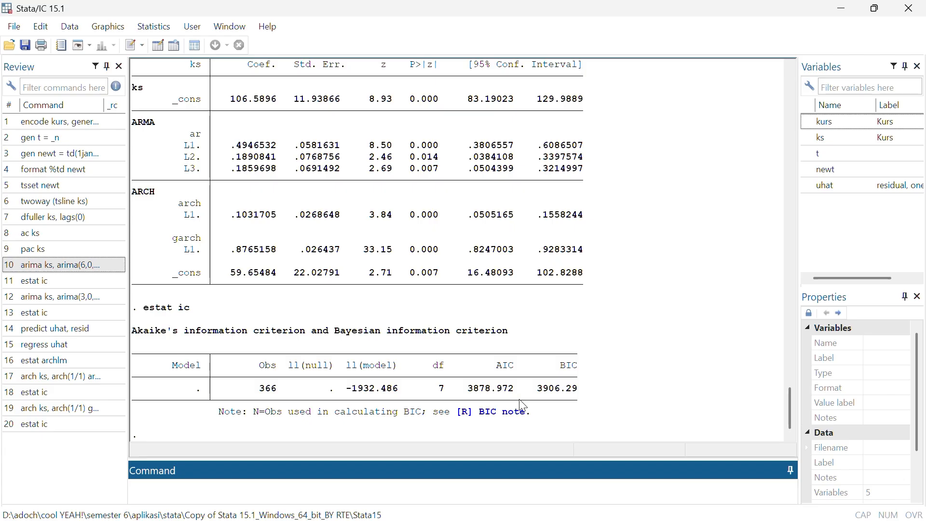
pyautogui.scroll(20, 522, 406)
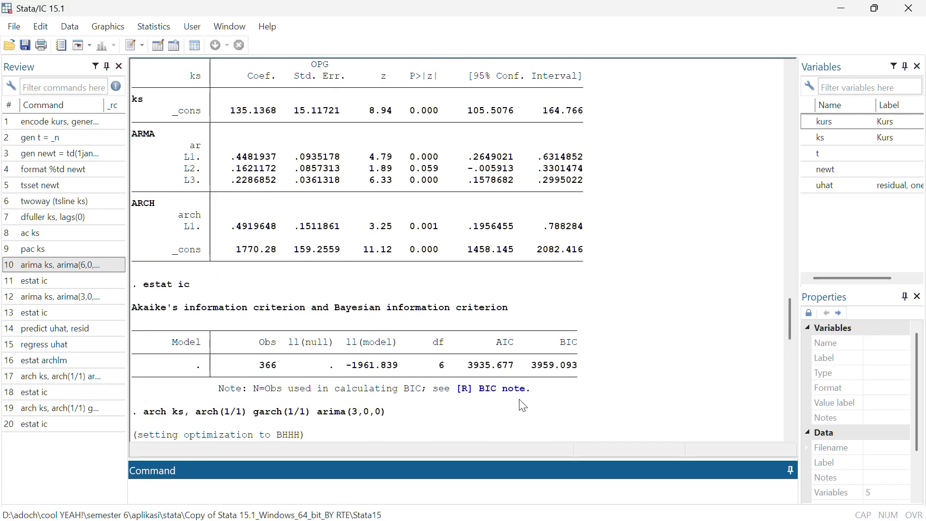
pyautogui.scroll(1, 512, 373)
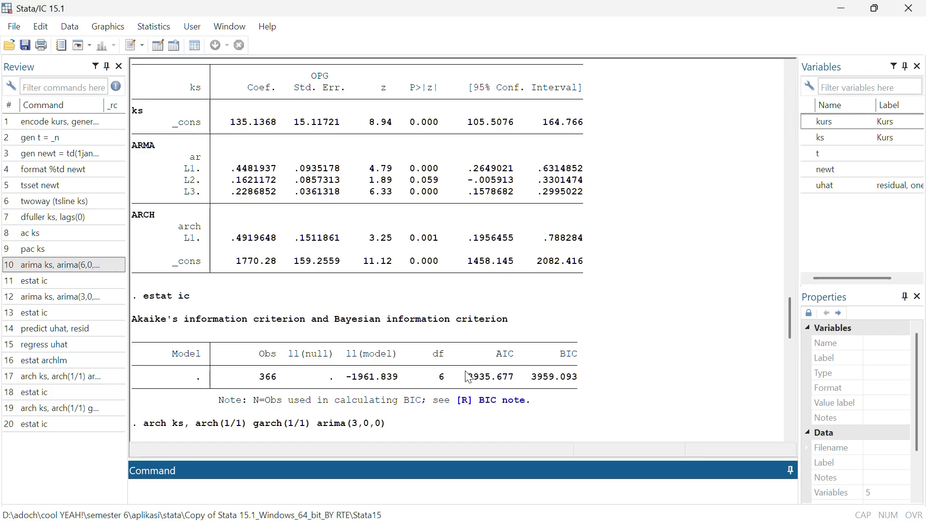
pyautogui.scroll(-20, 467, 378)
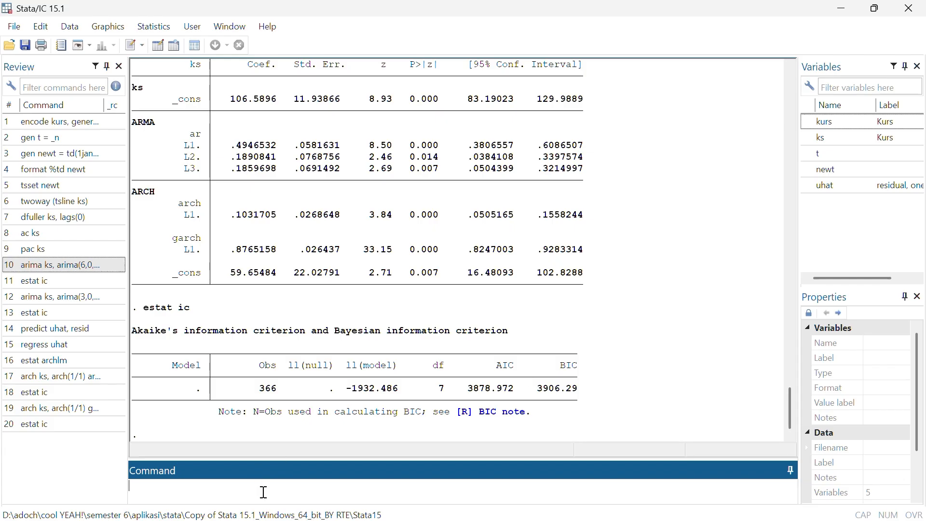
# Predict the conditional variance into a new variable with the command predict var_garch11, variance
pyautogui.write('predict var_garch')
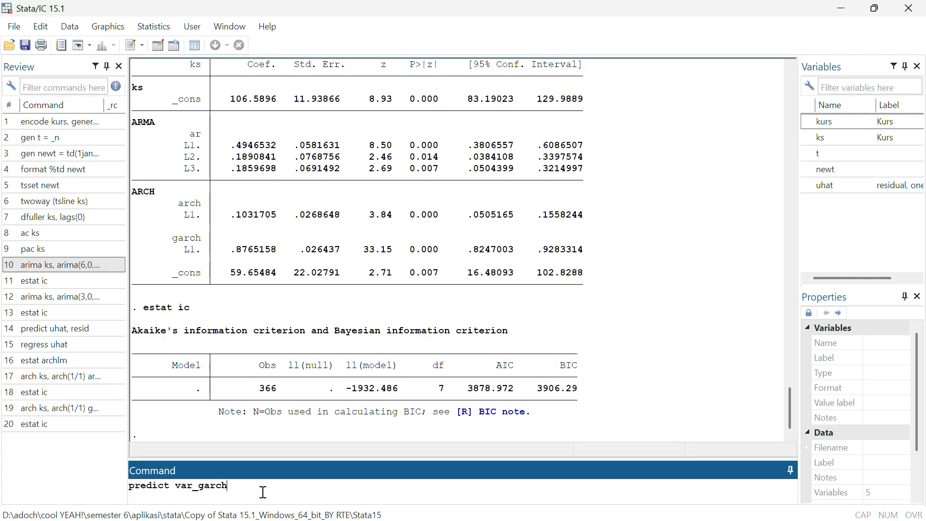
pyautogui.write('11, variance')
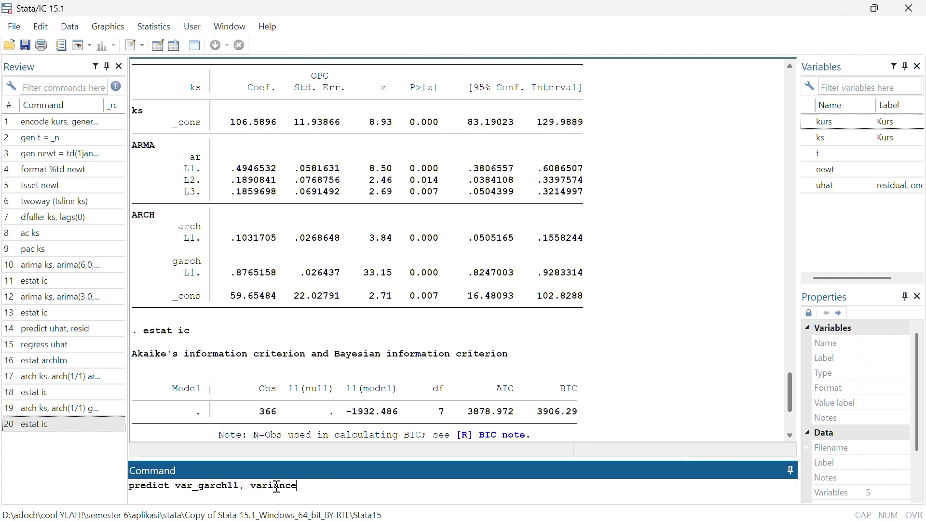
pyautogui.press('Return')
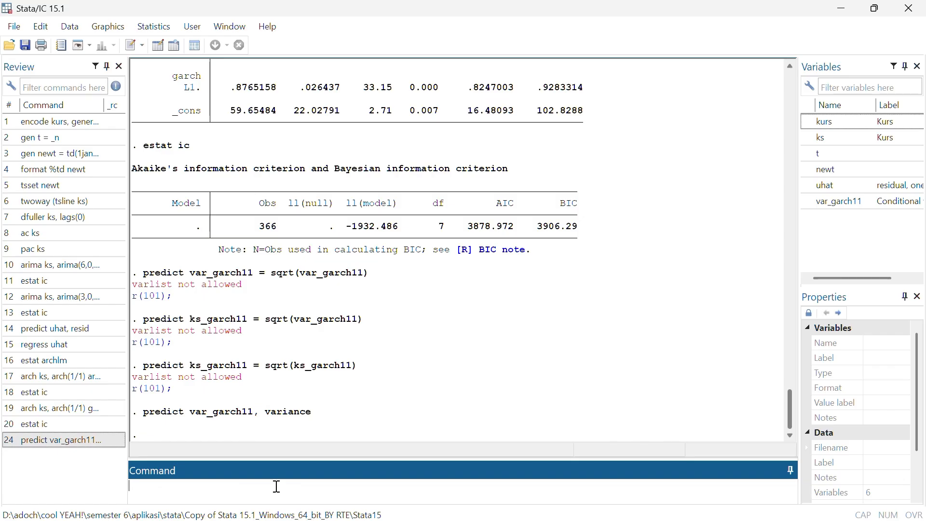
# Generate the conditional standard deviation variable with the command gen sd_garch11 = sqrt(var_garch11)
pyautogui.write('gen sd_garch11 = sqrt')
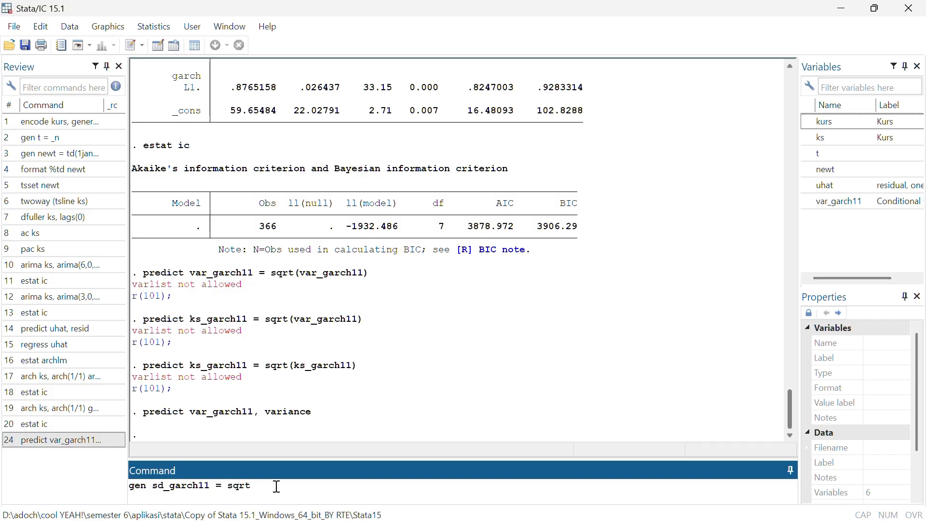
pyautogui.write('(var_garch11)')
pyautogui.press('Return')
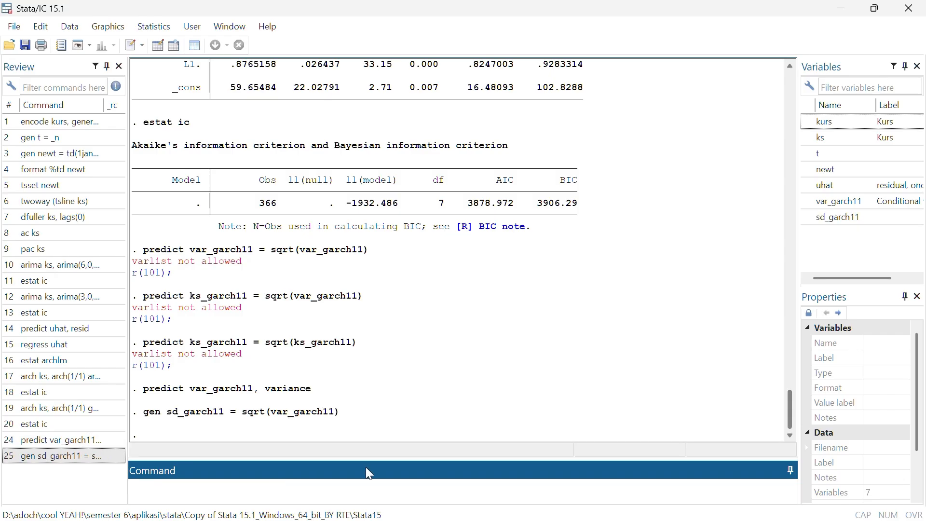
# Examine the var_garch11 and sd_garch11 values in the Data Editor, down to the last observations
pyautogui.press('super')
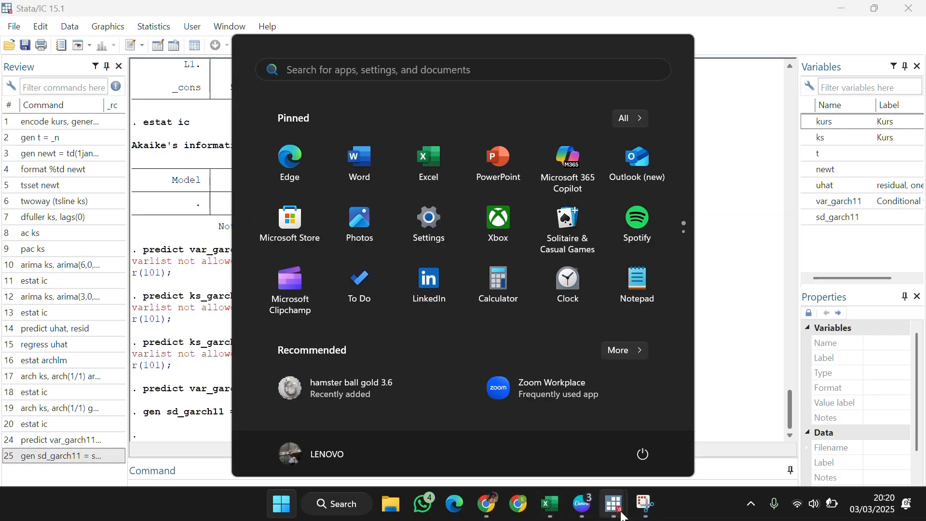
pyautogui.moveTo(622, 515)
pyautogui.click(690, 446)
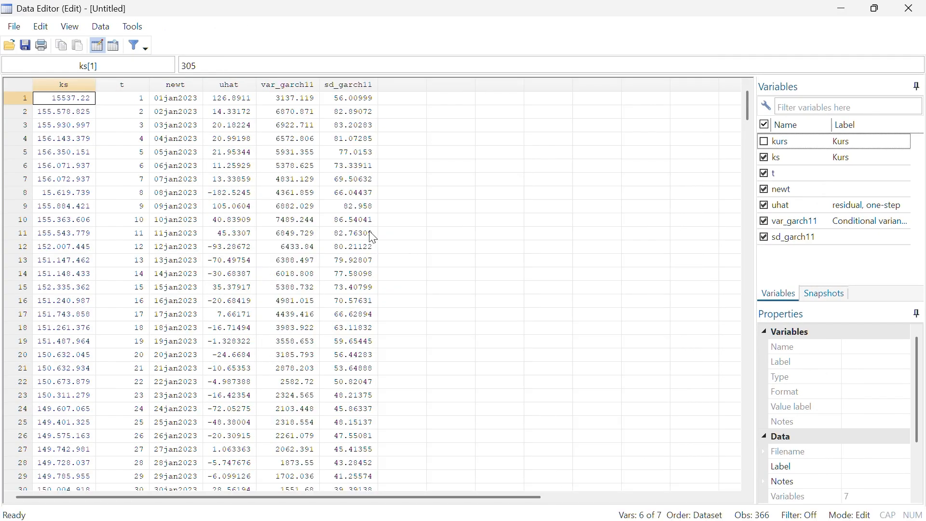
pyautogui.scroll(-1, 373, 238)
pyautogui.scroll(1, 373, 237)
pyautogui.scroll(-19, 374, 237)
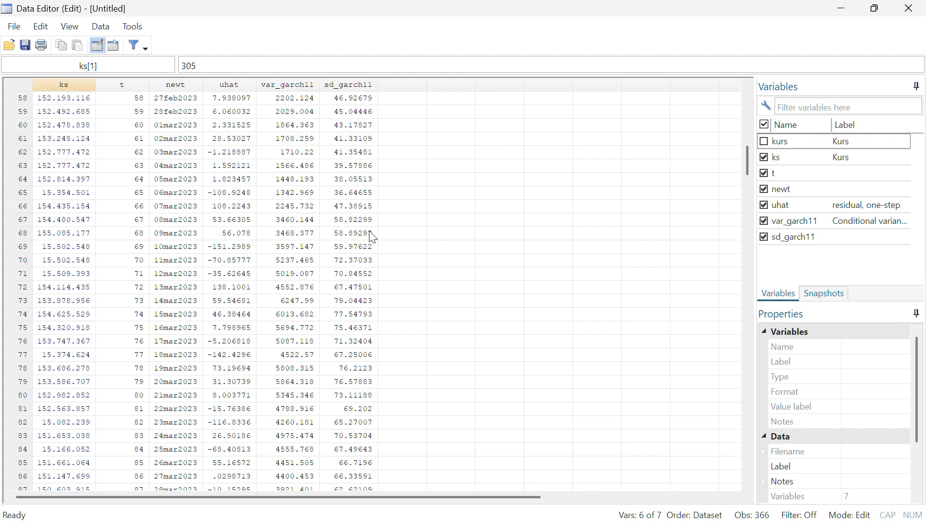
pyautogui.scroll(-20, 374, 238)
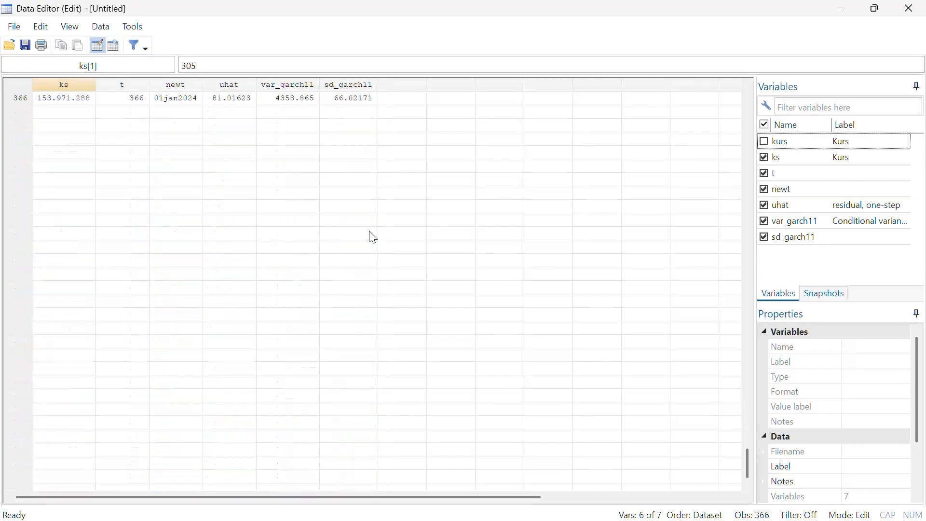
pyautogui.scroll(7, 373, 237)
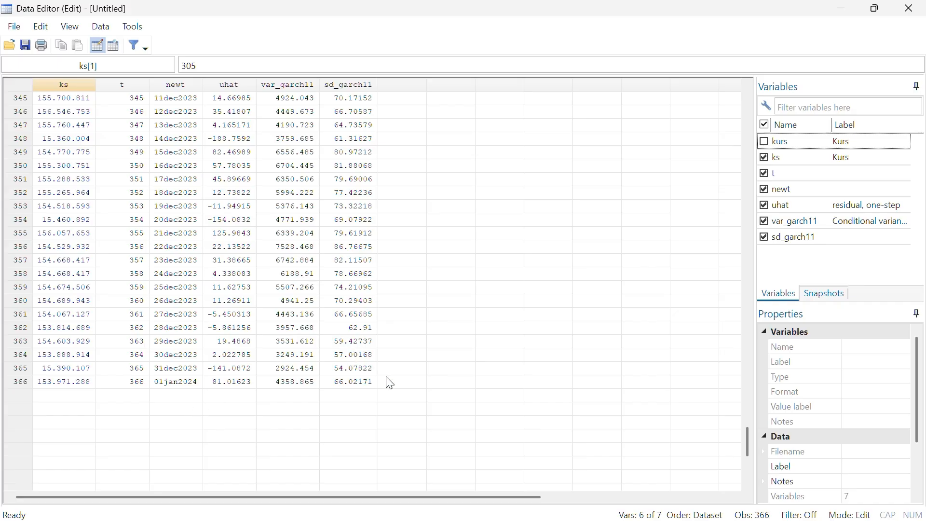
pyautogui.scroll(20, 389, 383)
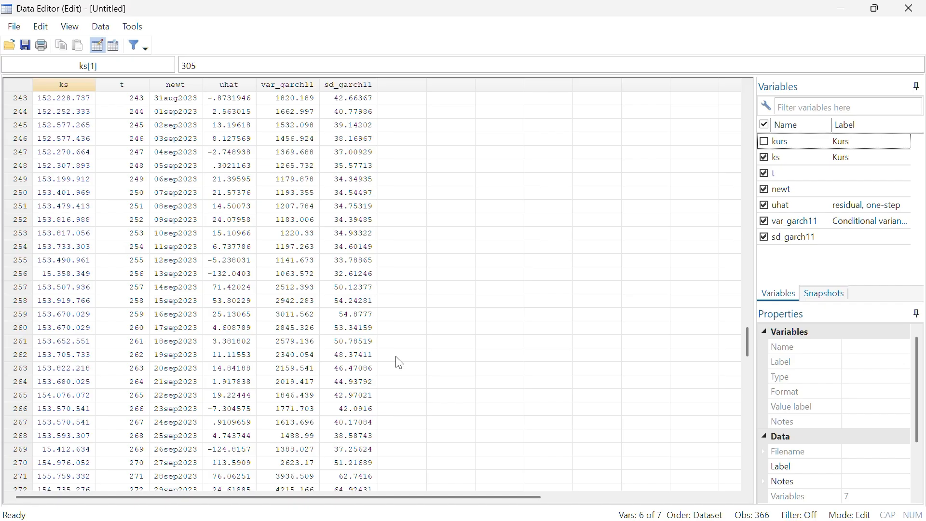
# Return to the main Stata window, plot the standard deviation over time with tsline sd_garch11, and close the graph after viewing
pyautogui.press('super')
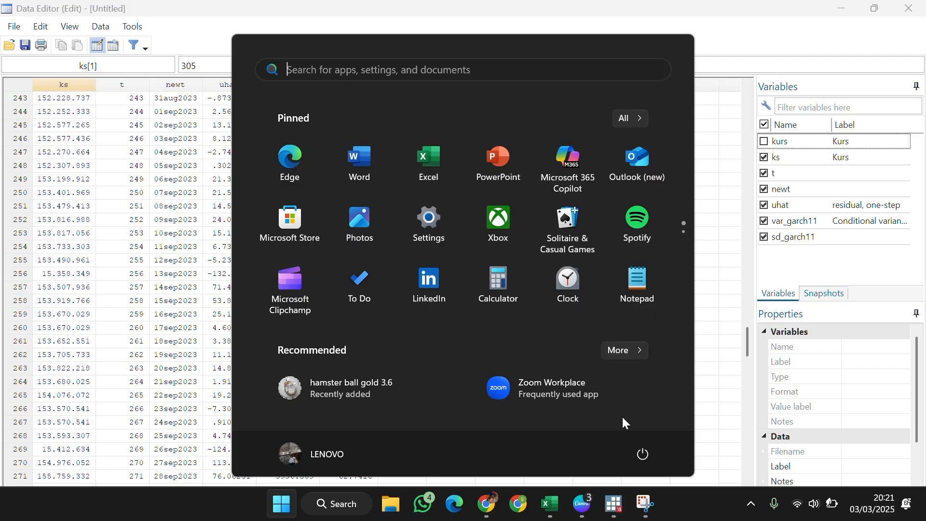
pyautogui.moveTo(614, 504)
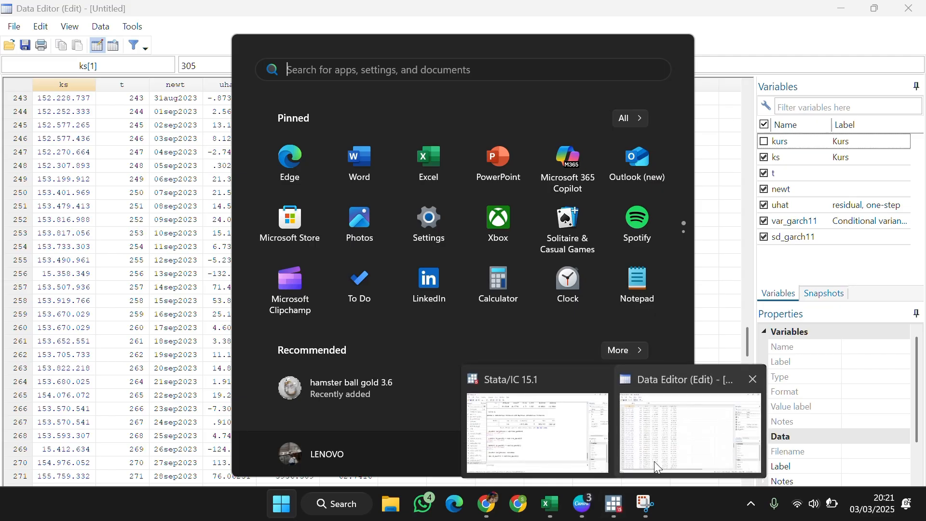
pyautogui.click(535, 425)
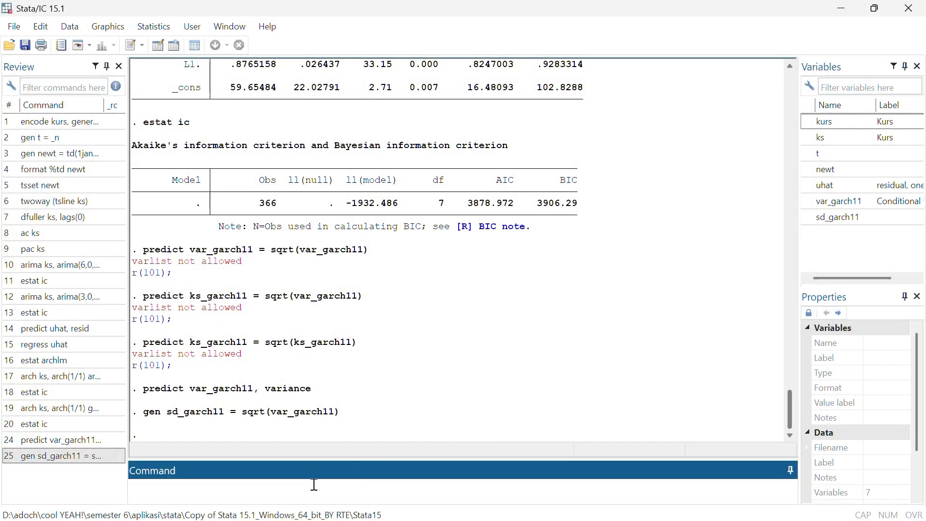
pyautogui.write('tsline sd_garch11')
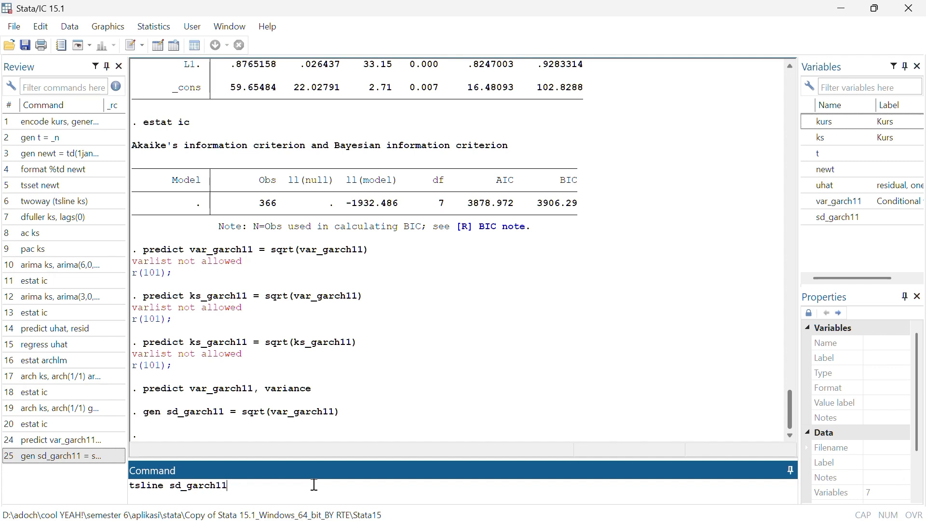
pyautogui.press('Return')
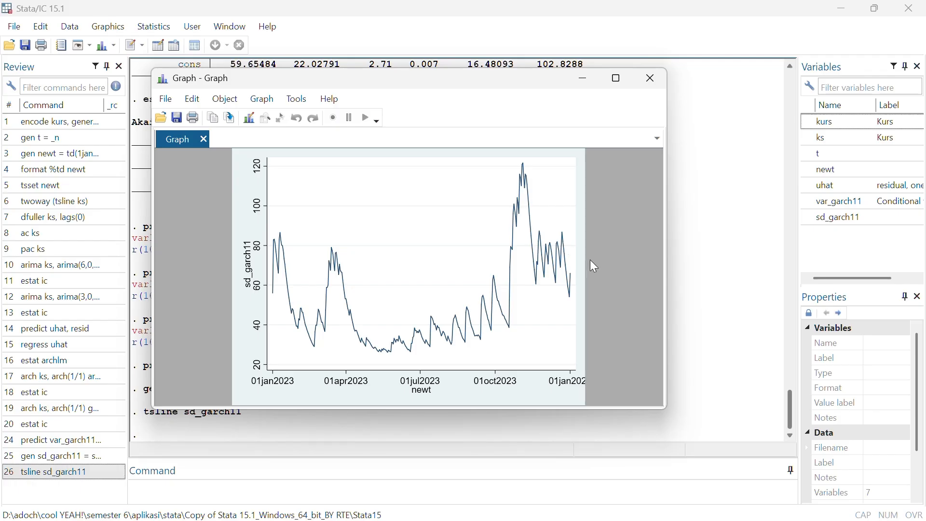
pyautogui.click(654, 76)
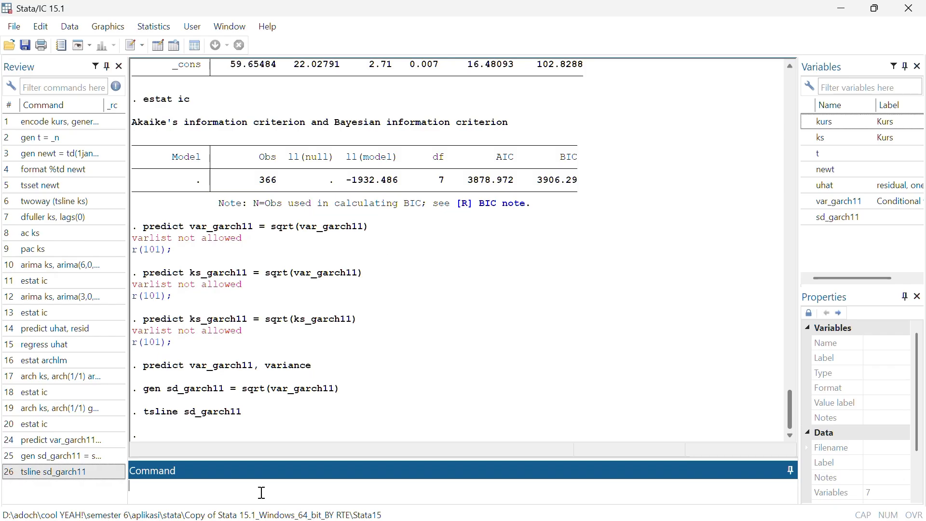
# Extend the time series by 15 observations with the command tsappend, add(15)
pyautogui.write('tsappend  add(15)')
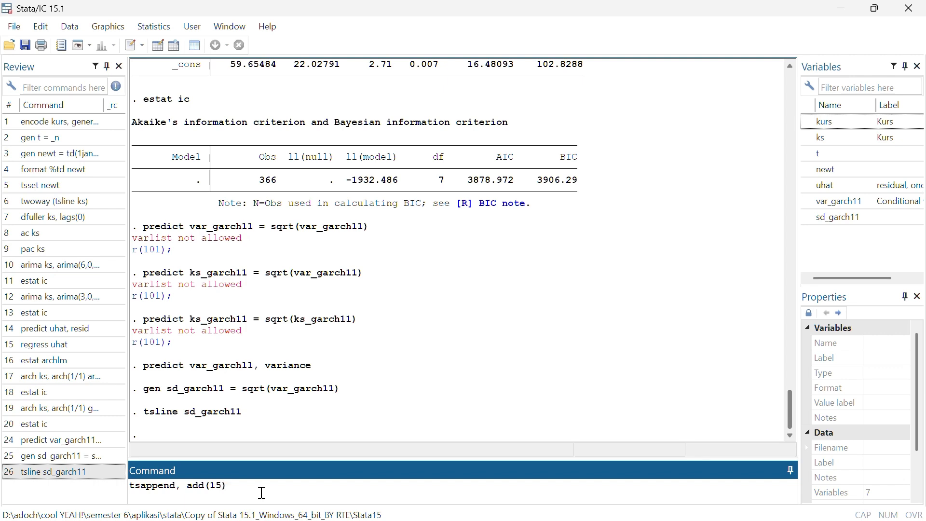
pyautogui.press('Return')
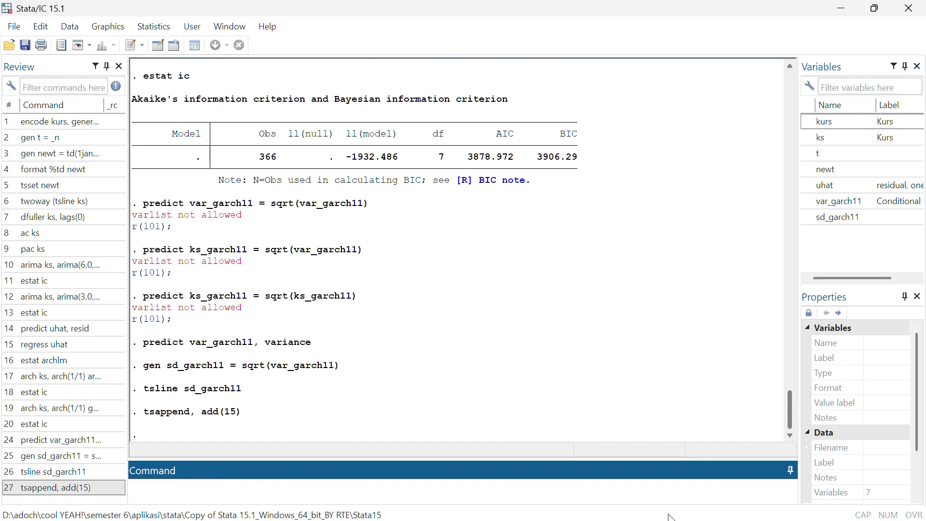
# Inspect the appended dates at the end of the dataset in the Data Editor
pyautogui.press('super')
pyautogui.moveTo(614, 506)
pyautogui.click(667, 430)
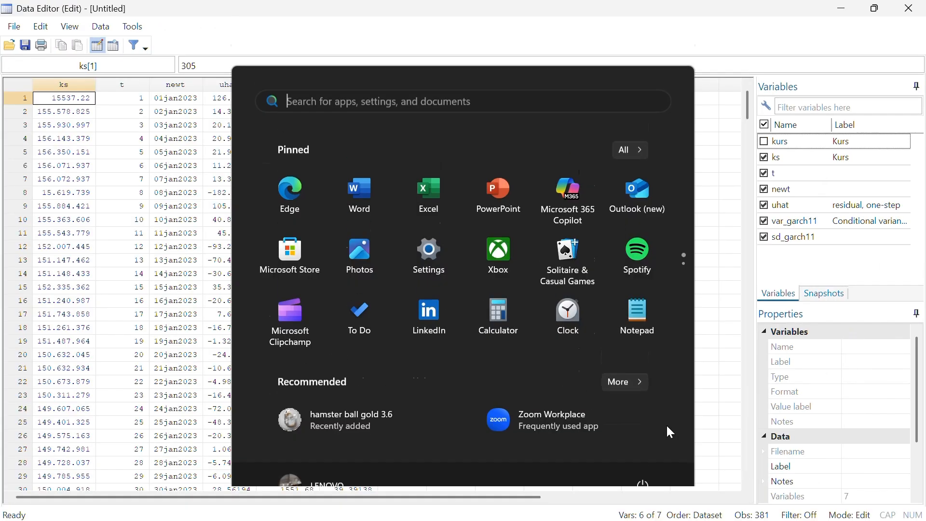
pyautogui.scroll(-20, 438, 230)
pyautogui.scroll(-20, 437, 230)
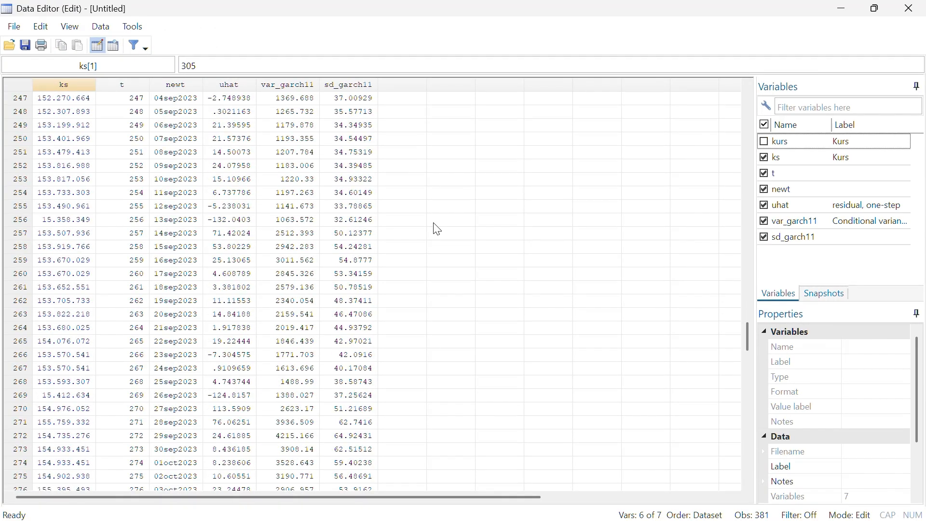
pyautogui.scroll(11, 433, 223)
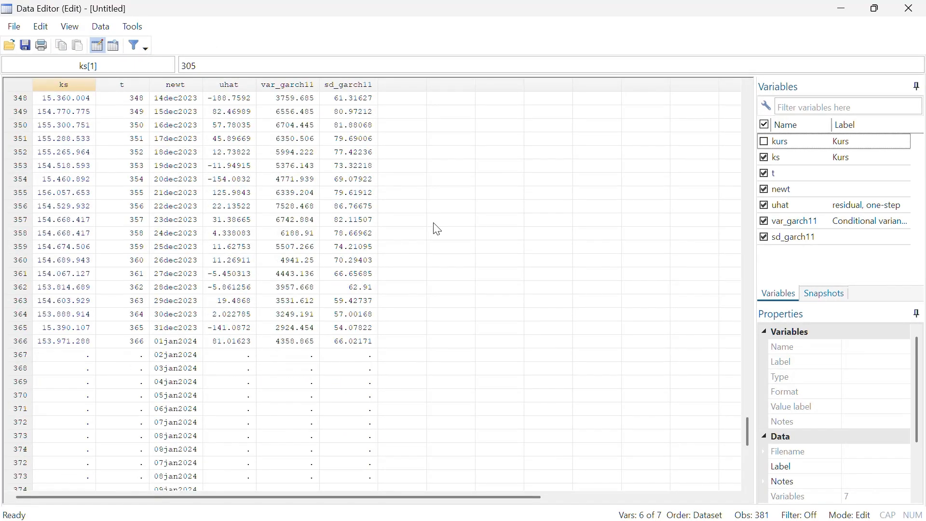
# Check the appended dates down to the final observation in the Data Editor
pyautogui.scroll(-2, 433, 223)
pyautogui.scroll(-1, 334, 376)
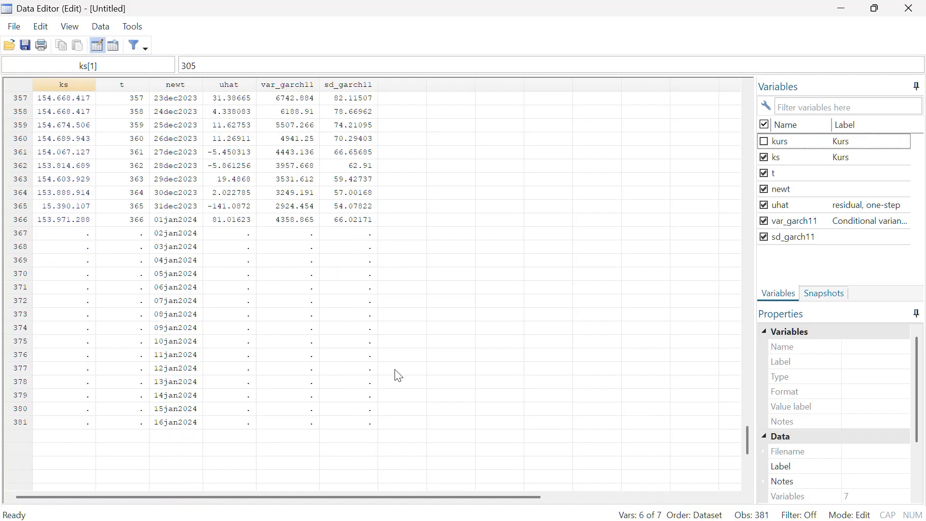
# Return to the main Stata window and rerun the earlier model command arima ks, arima(3,0,0) nolog
pyautogui.press('super')
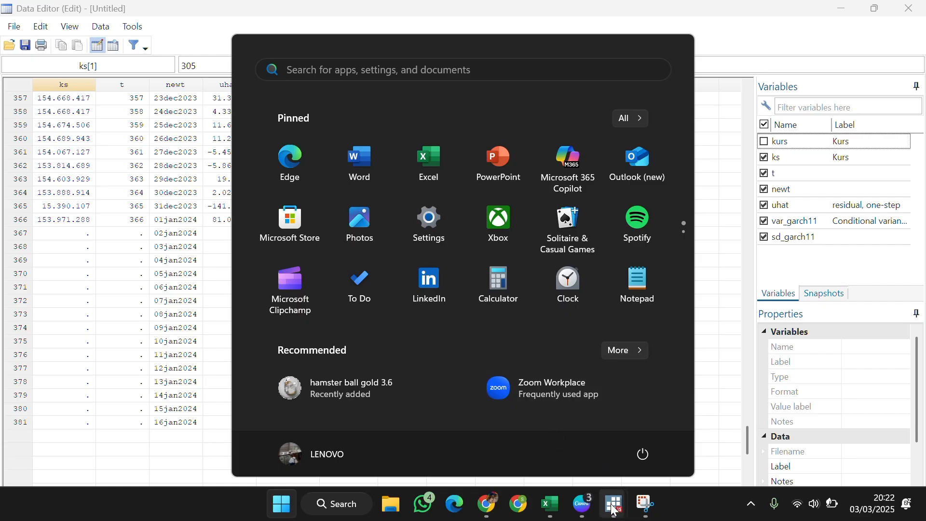
pyautogui.moveTo(615, 505)
pyautogui.click(655, 455)
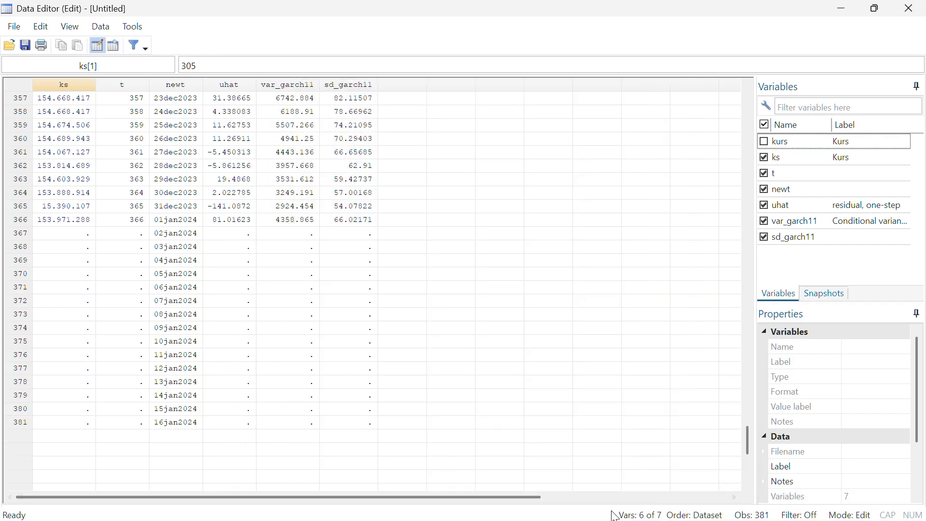
pyautogui.press('super')
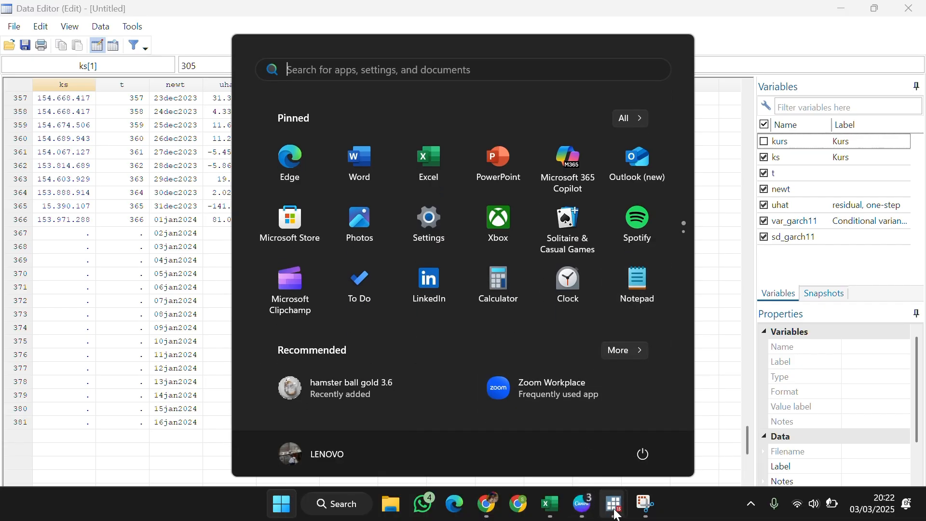
pyautogui.moveTo(615, 505)
pyautogui.click(602, 457)
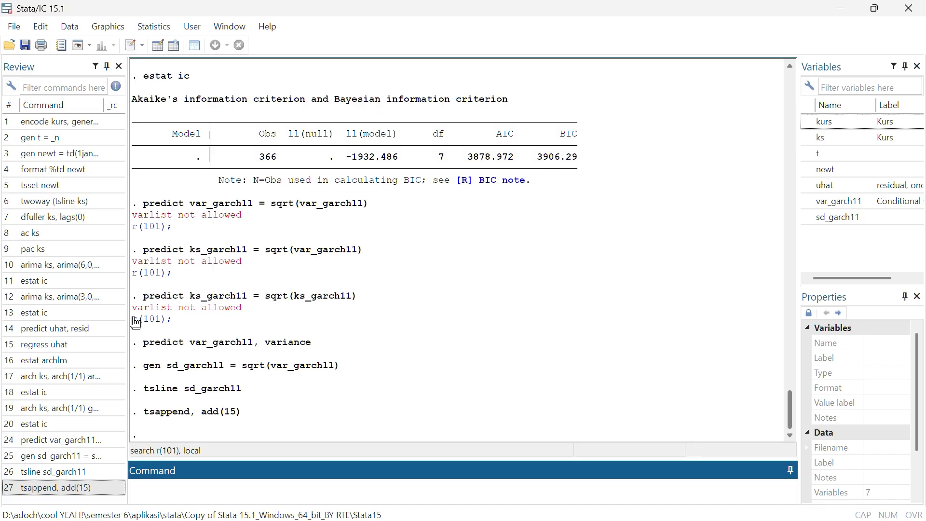
pyautogui.click(73, 304)
pyautogui.click(314, 487)
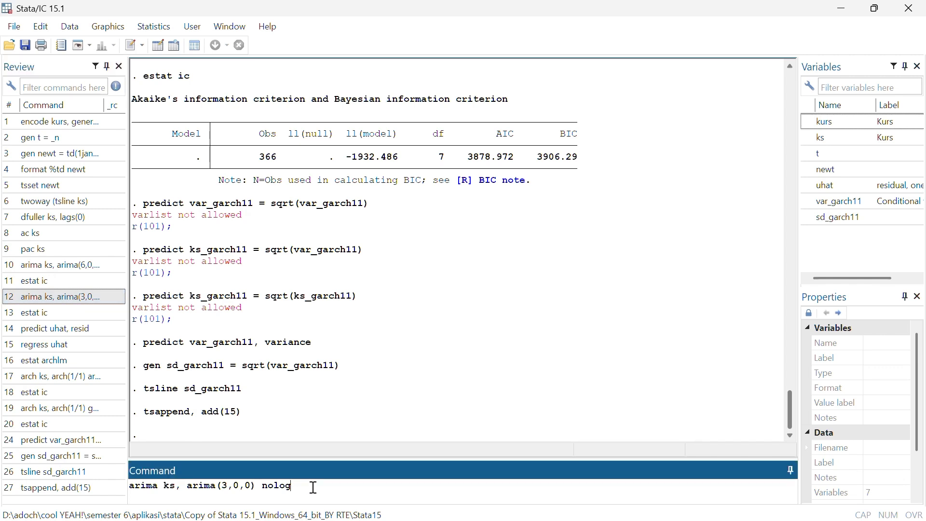
pyautogui.press('Return')
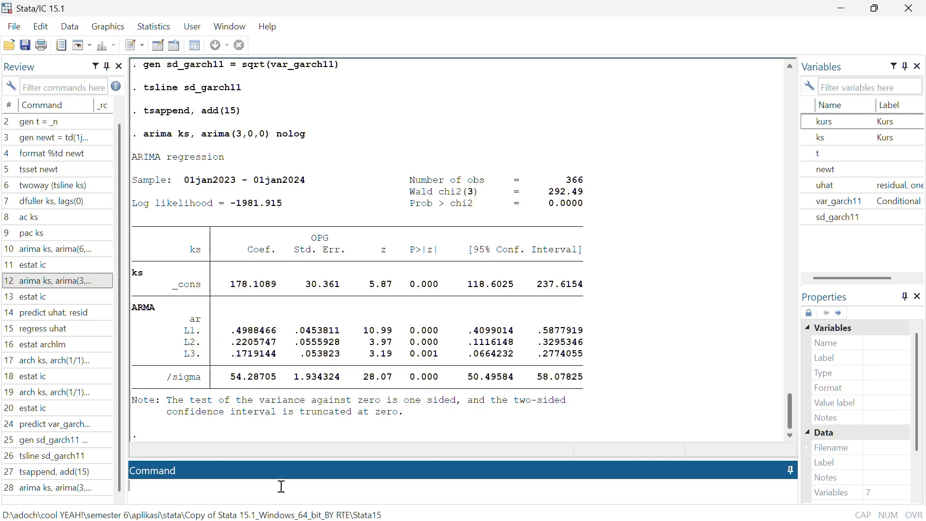
# Generate dynamic forecasts of ks from 2 January 2024 with the command predict ksf, y dynamic(td(2jan2024))
pyautogui.write('predict ksf, y')
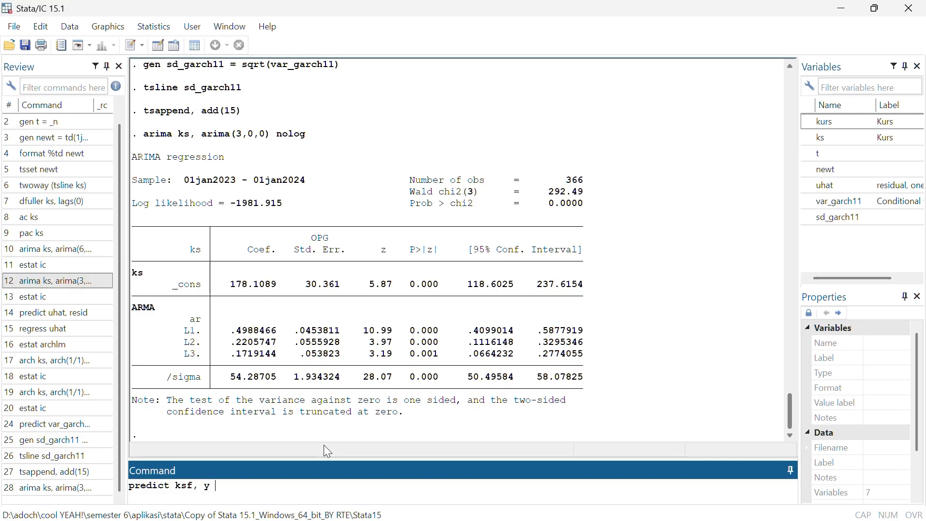
pyautogui.write(' dynamic(td(')
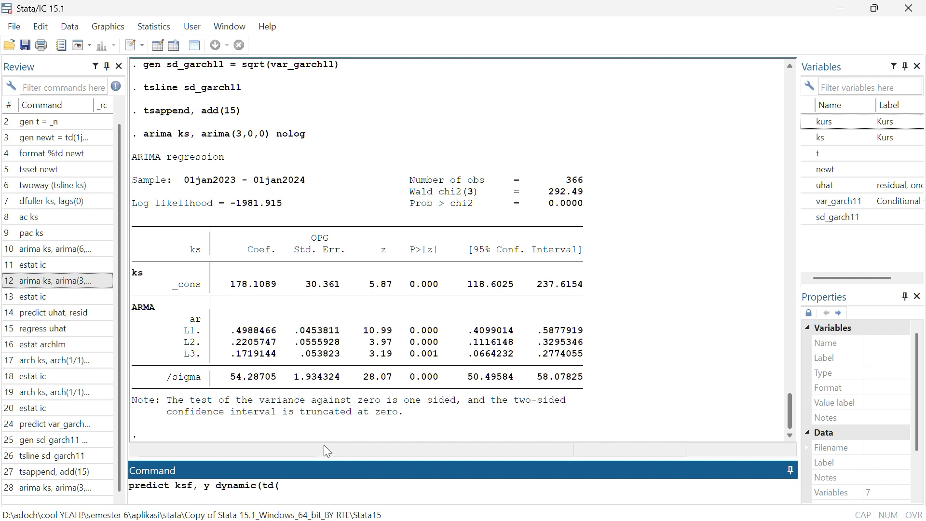
pyautogui.write('2jan2024')
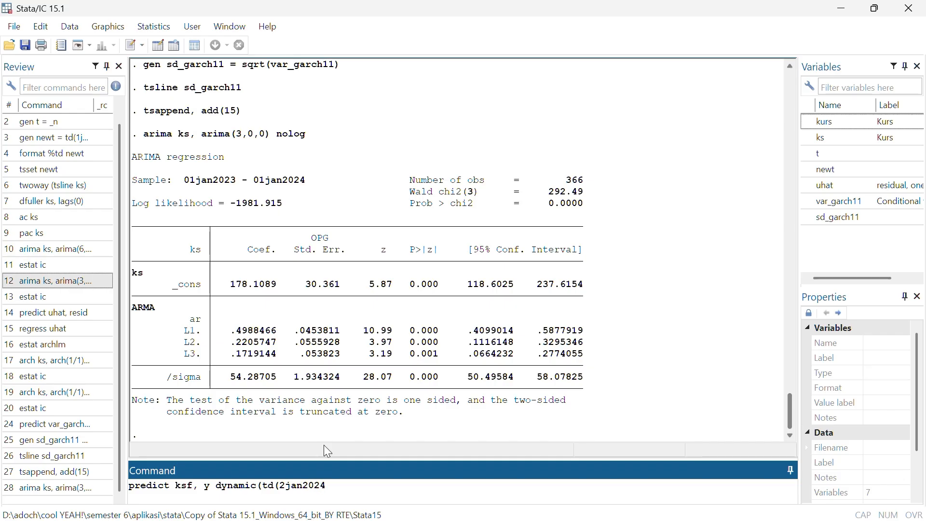
pyautogui.write('))')
pyautogui.press('Return')
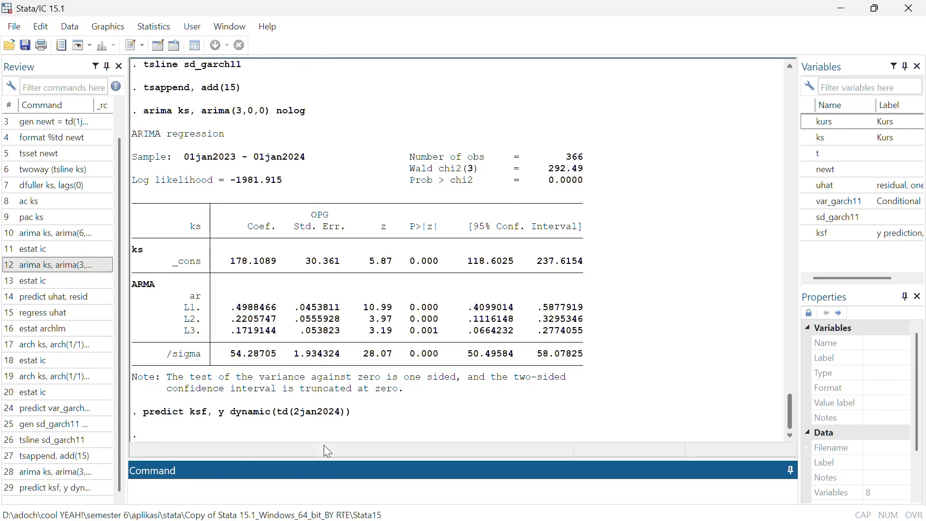
# Examine the ksf forecast values for the appended January 2024 dates in the Data Editor
pyautogui.press('super')
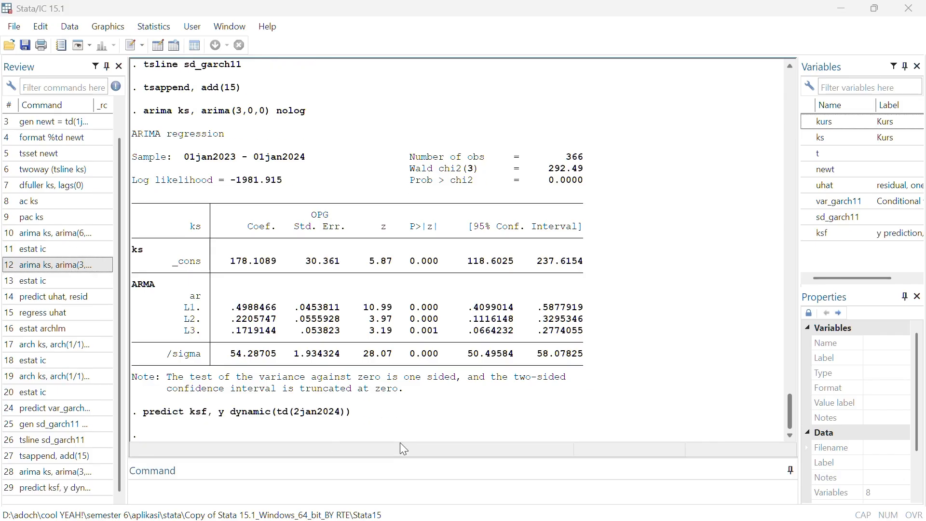
pyautogui.moveTo(623, 501)
pyautogui.click(704, 436)
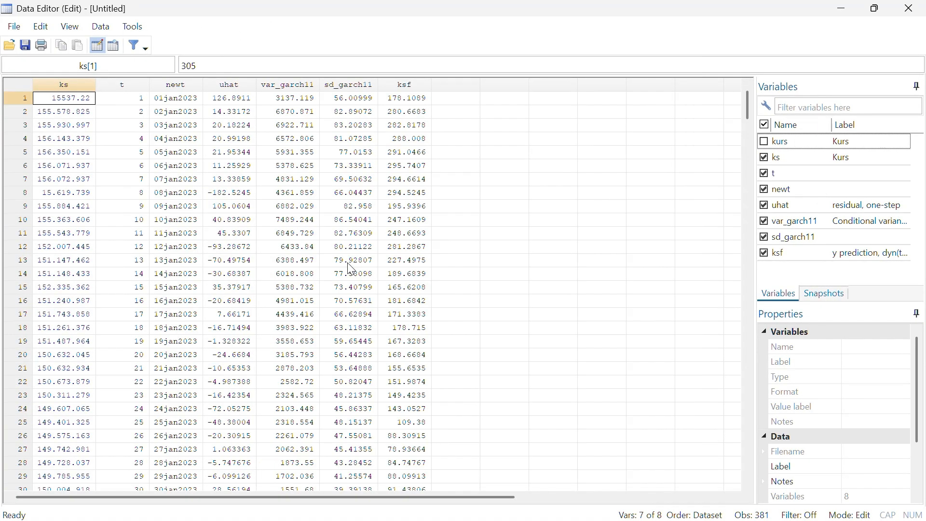
pyautogui.scroll(-20, 421, 117)
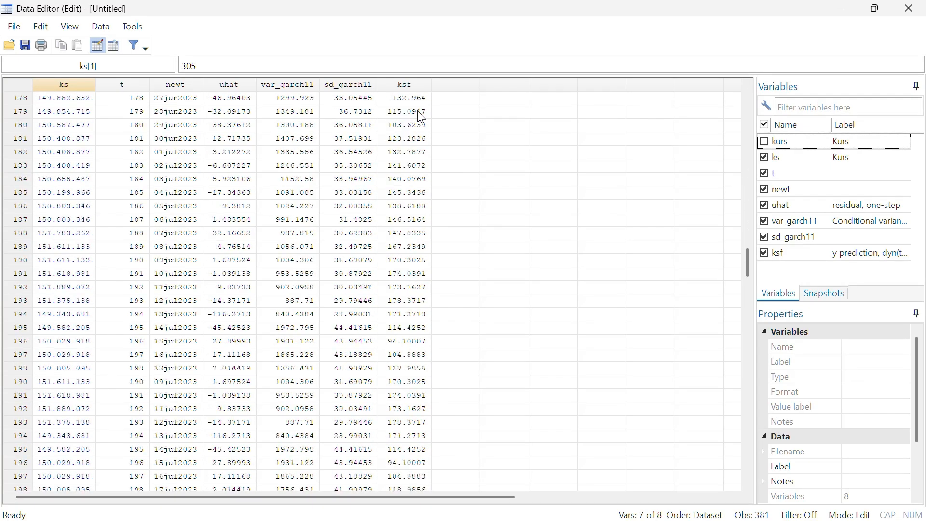
pyautogui.scroll(-20, 417, 111)
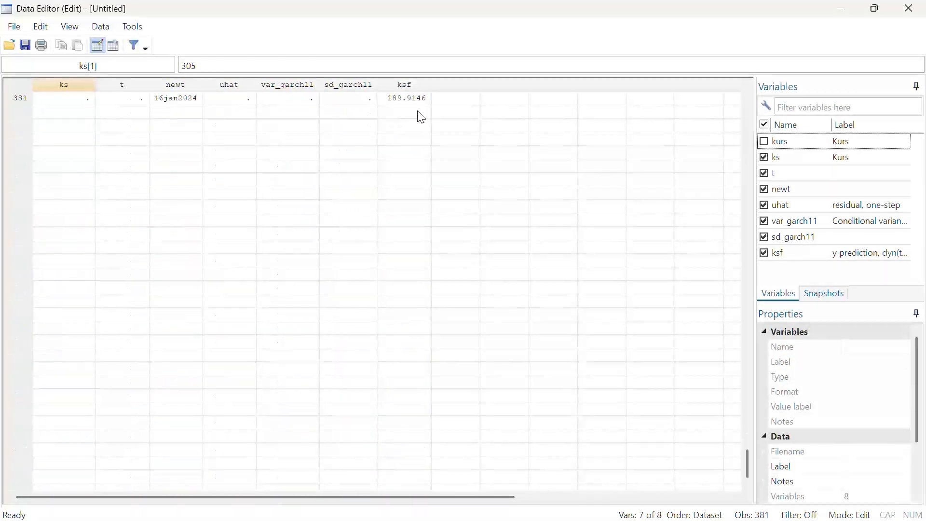
pyautogui.scroll(1, 420, 118)
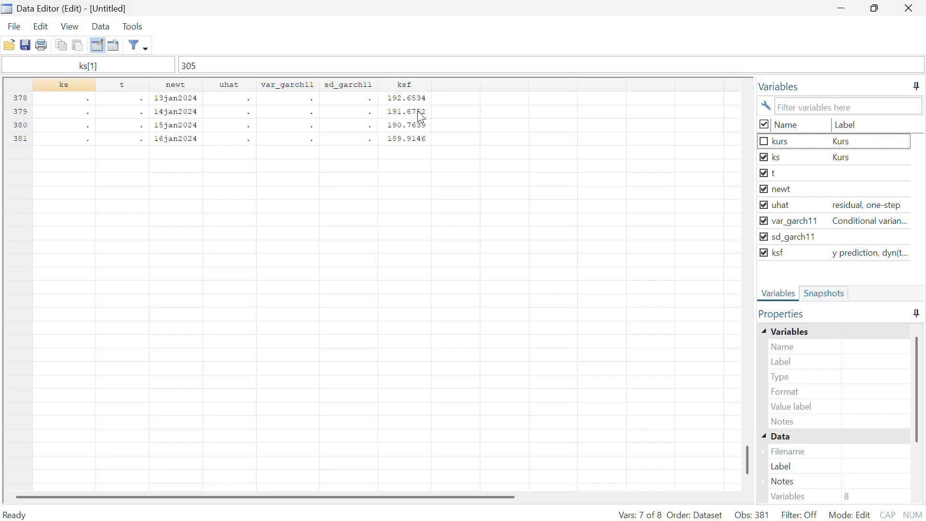
pyautogui.scroll(2, 482, 172)
pyautogui.scroll(3, 483, 171)
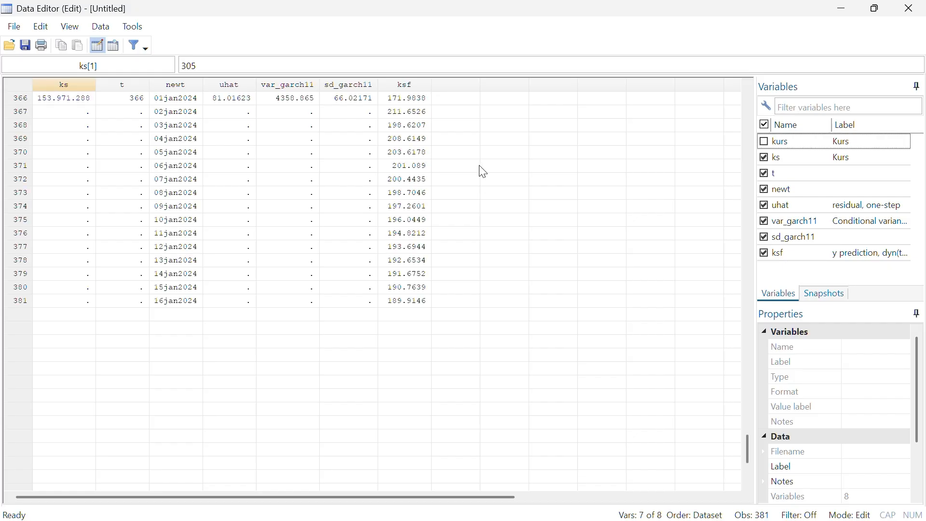
pyautogui.scroll(2, 482, 172)
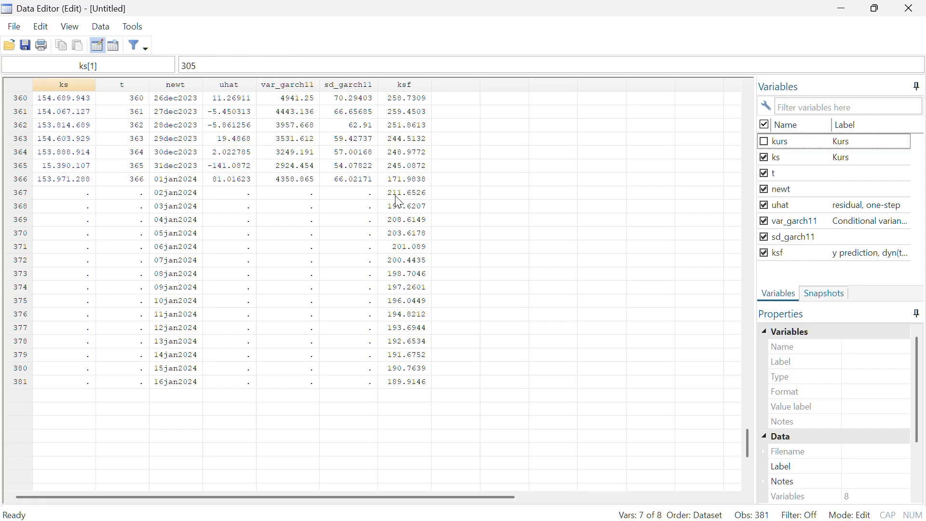
# Return to the main Stata window and create varf with the command predict varf, y dynamic(td(2jan2024))
pyautogui.press('super')
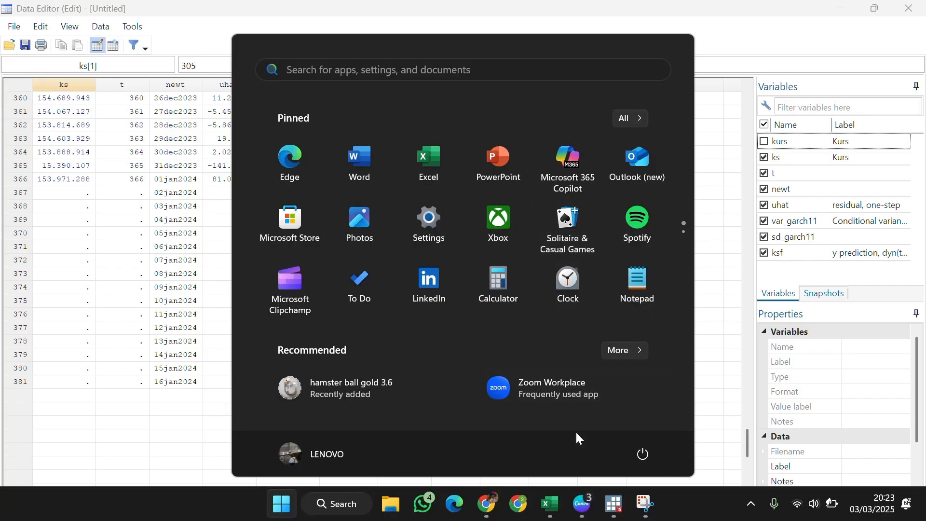
pyautogui.moveTo(616, 506)
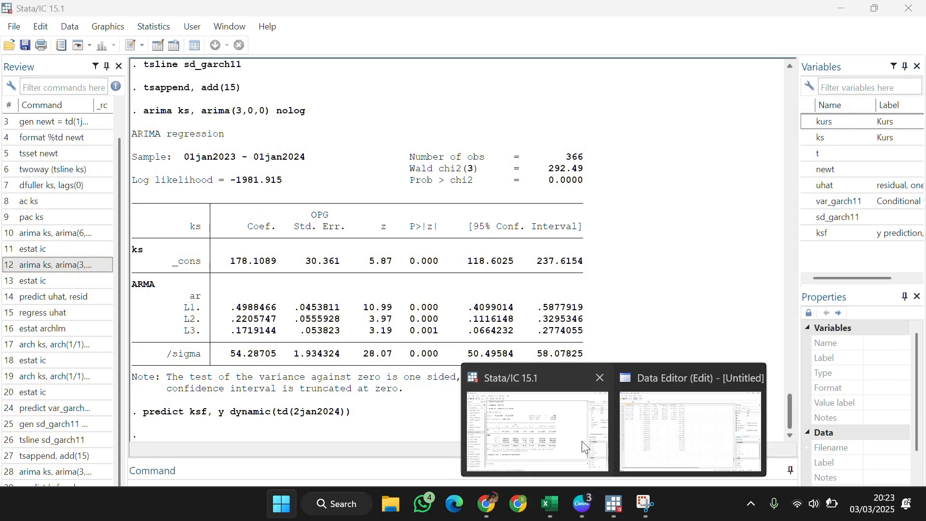
pyautogui.click(582, 441)
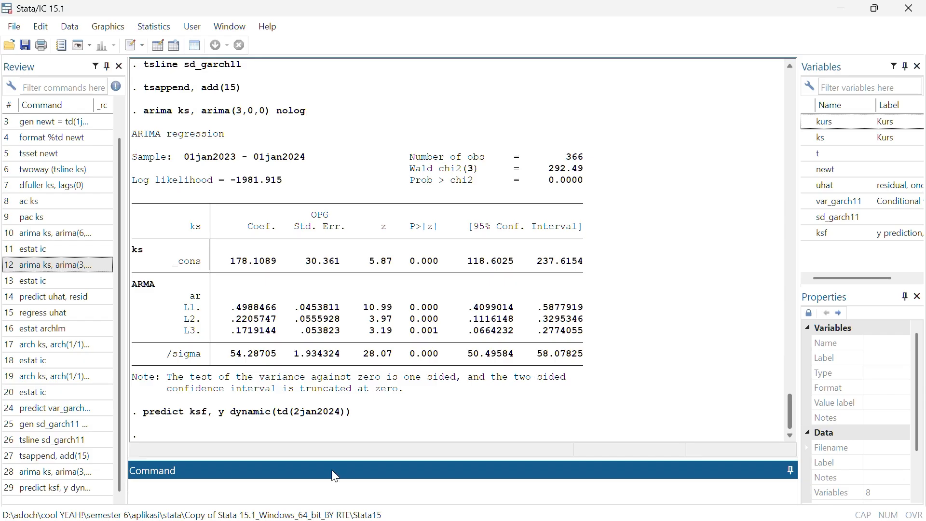
pyautogui.write('predict varf, y dynamic')
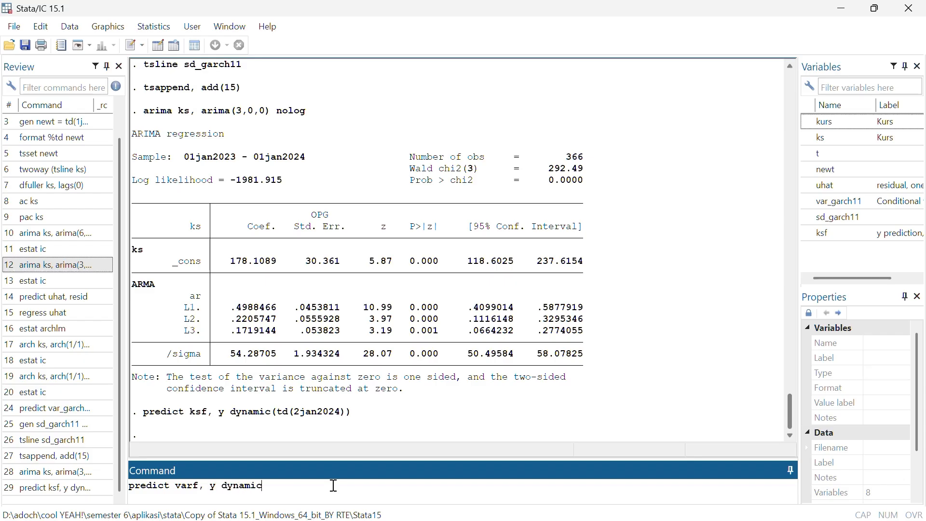
pyautogui.write('(td(2jan2024))')
pyautogui.press('Return')
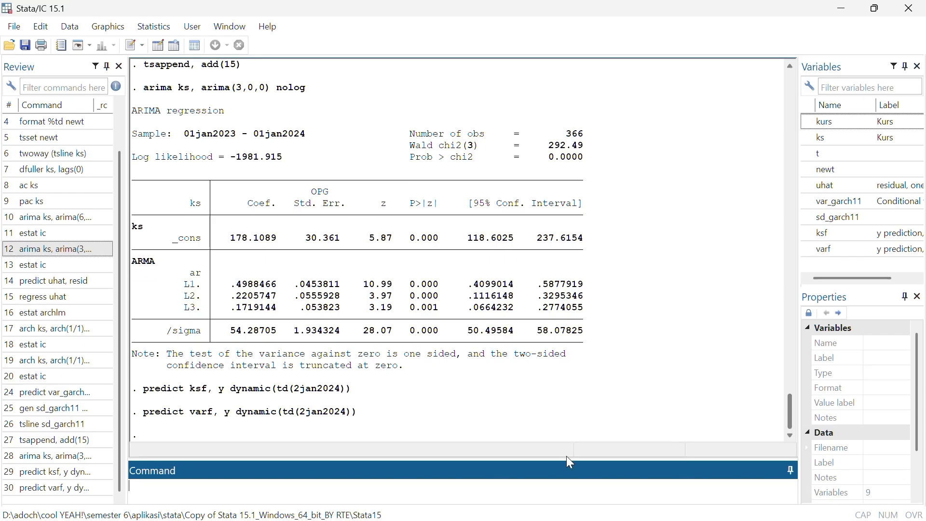
# Compare the varf and ksf columns for the last observations in the Data Editor
pyautogui.press('super')
pyautogui.moveTo(614, 504)
pyautogui.click(653, 473)
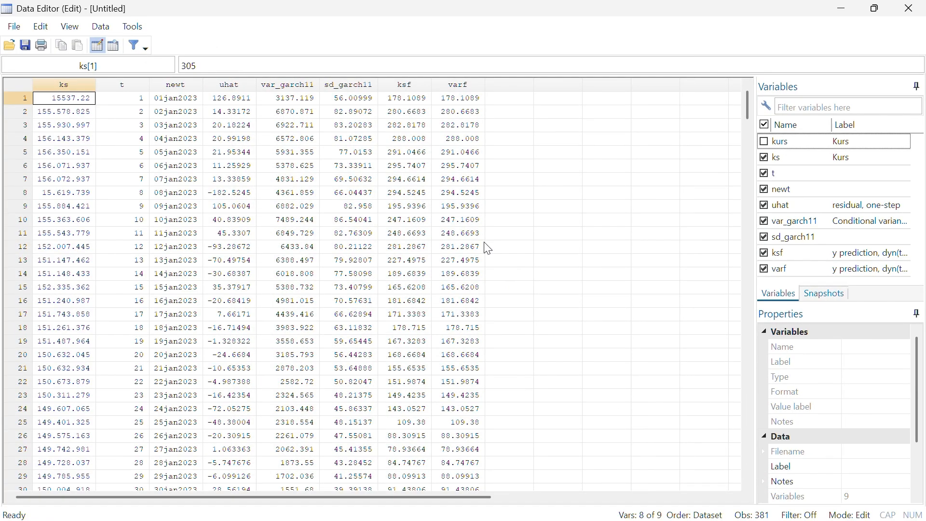
pyautogui.scroll(-20, 488, 245)
pyautogui.scroll(-20, 487, 249)
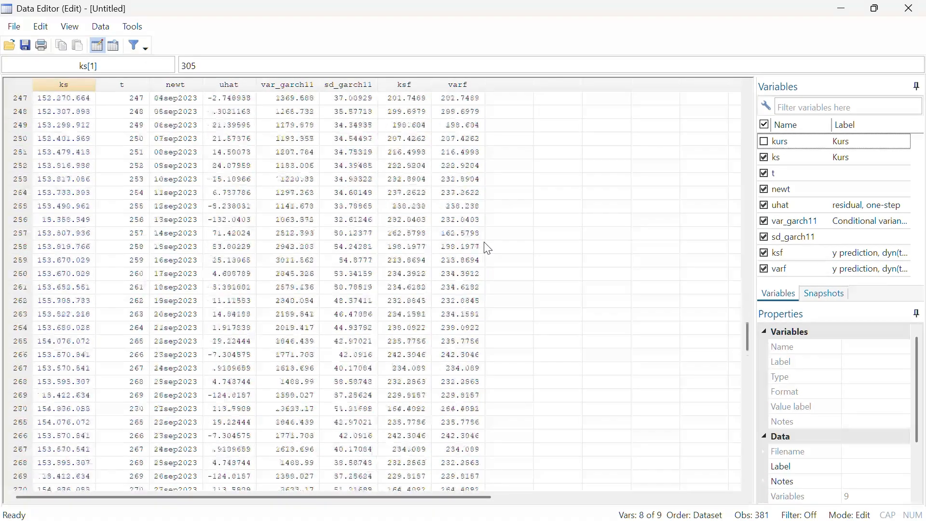
pyautogui.scroll(-1, 487, 249)
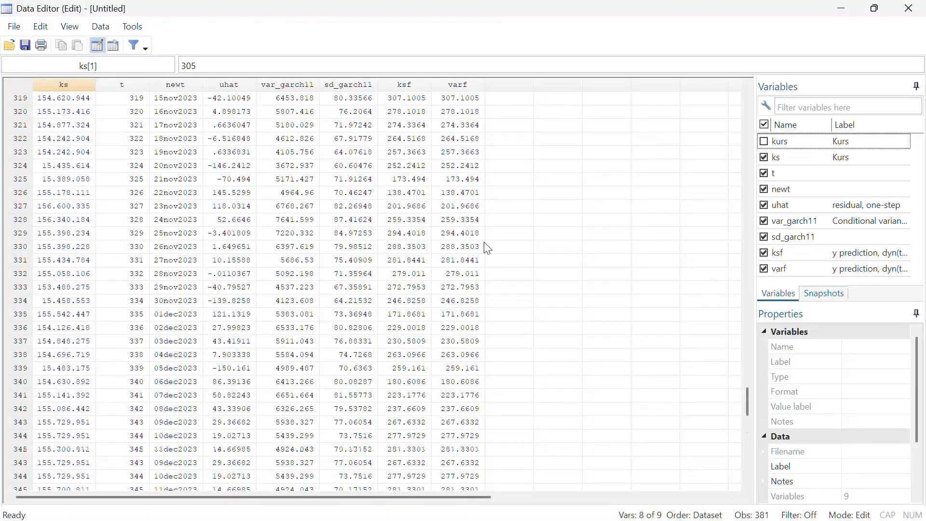
pyautogui.scroll(-16, 487, 249)
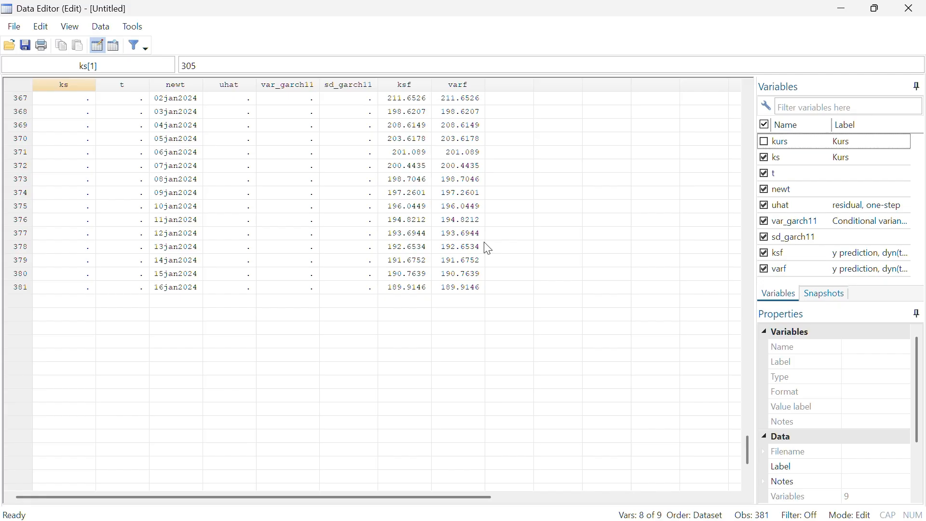
pyautogui.scroll(1, 747, 448)
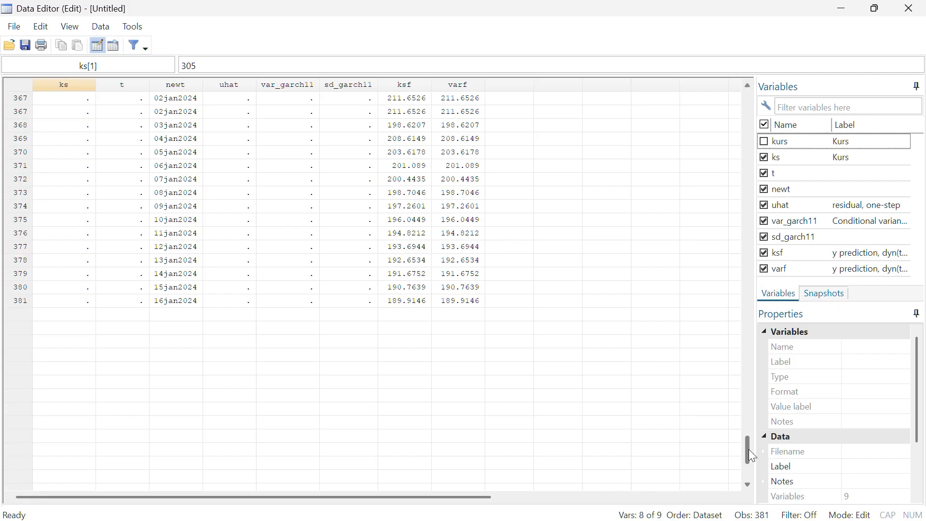
pyautogui.scroll(4, 751, 449)
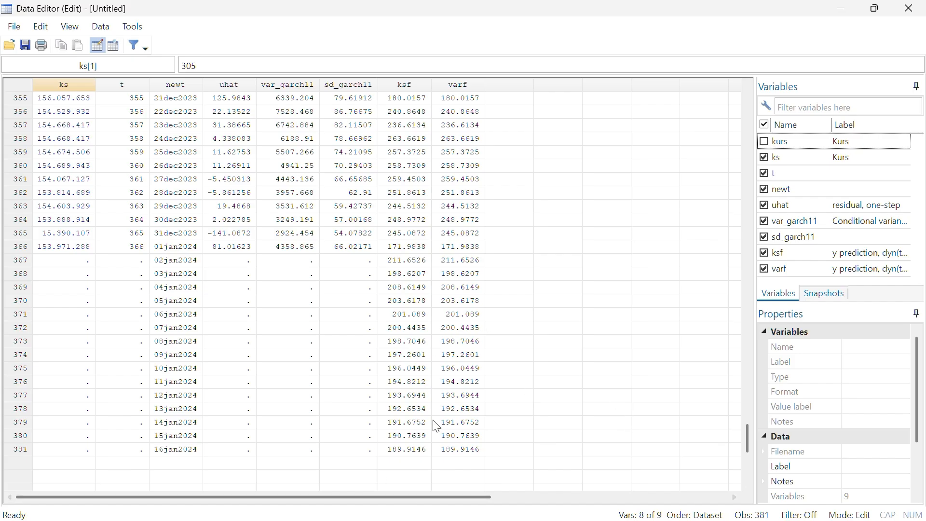
# Return to the main Stata window and compute the forecast standard deviation with gen sdf = sqrt(varf)
pyautogui.press('super')
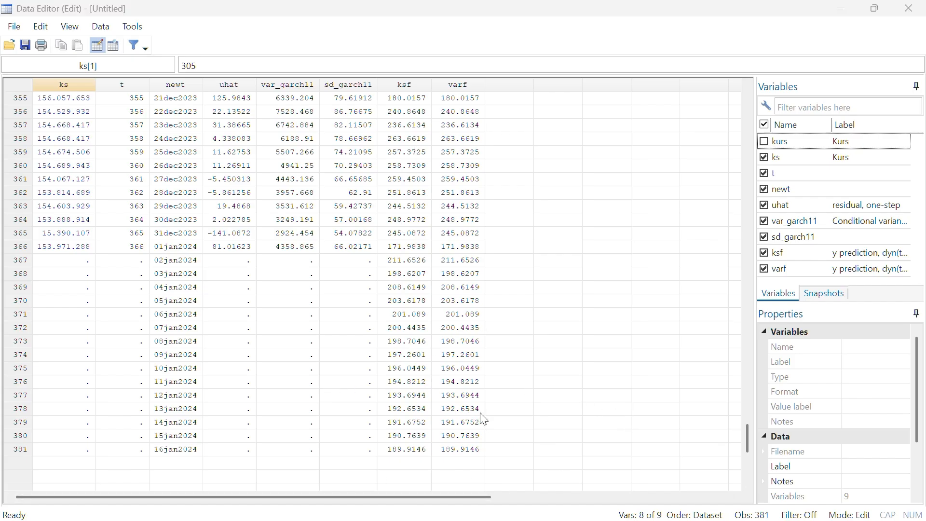
pyautogui.moveTo(581, 495)
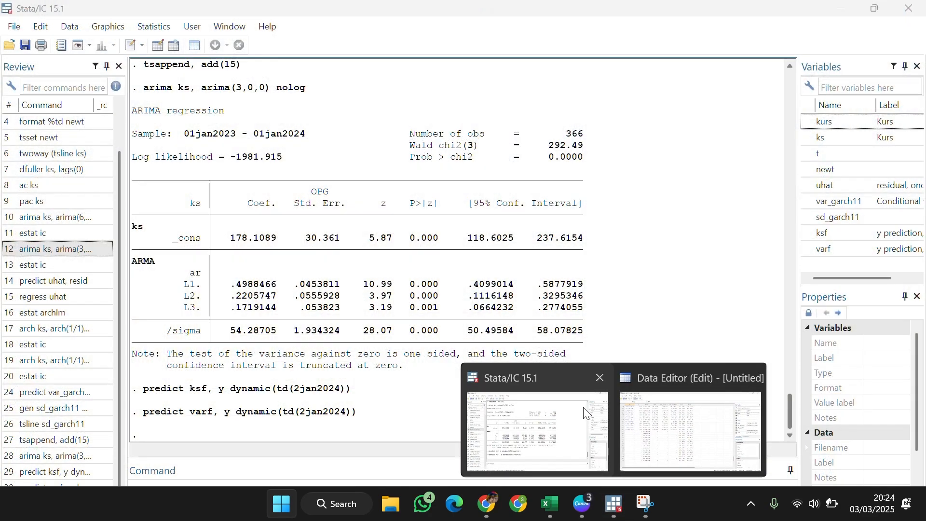
pyautogui.click(587, 414)
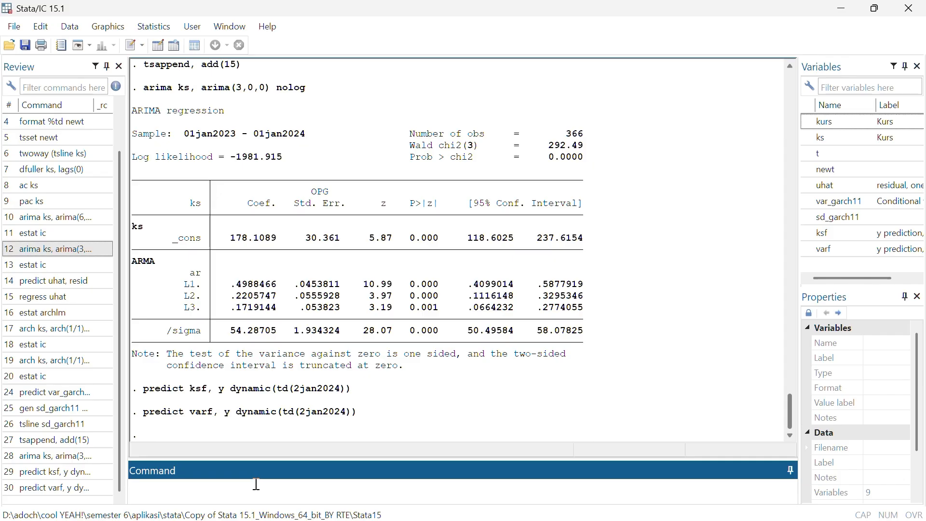
pyautogui.write('gen sdf = sqrt(varf)')
pyautogui.press('Return')
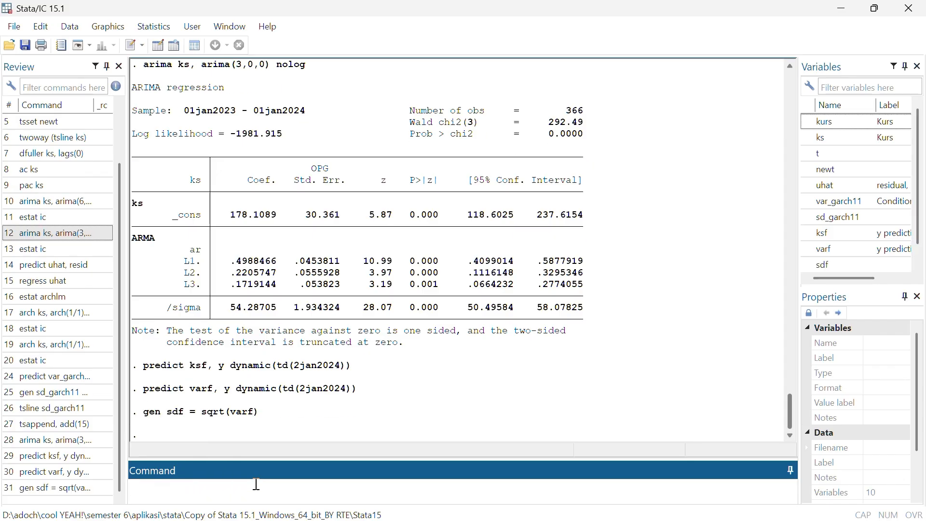
# Review the sdf values in the Data Editor and select forecast rows 367 to 381 from ks through sdf
pyautogui.press('super')
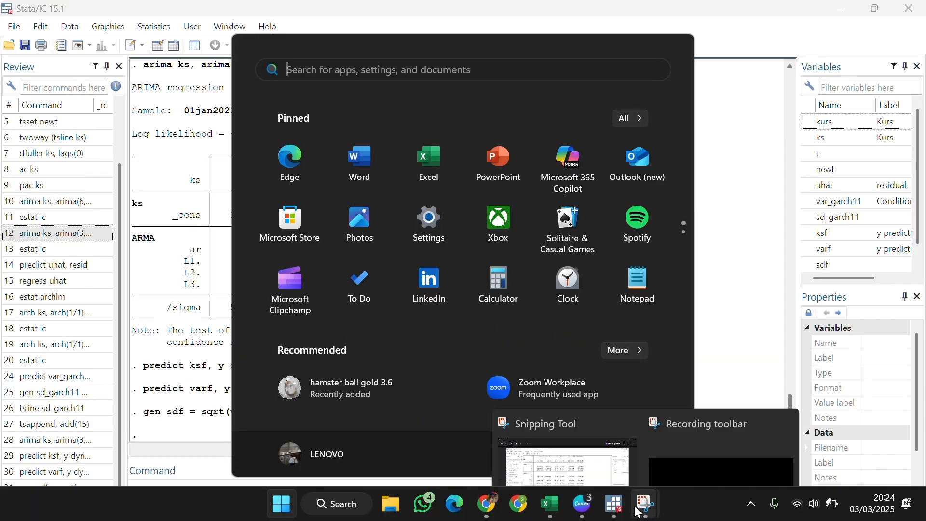
pyautogui.moveTo(614, 503)
pyautogui.click(675, 467)
pyautogui.scroll(-20, 517, 373)
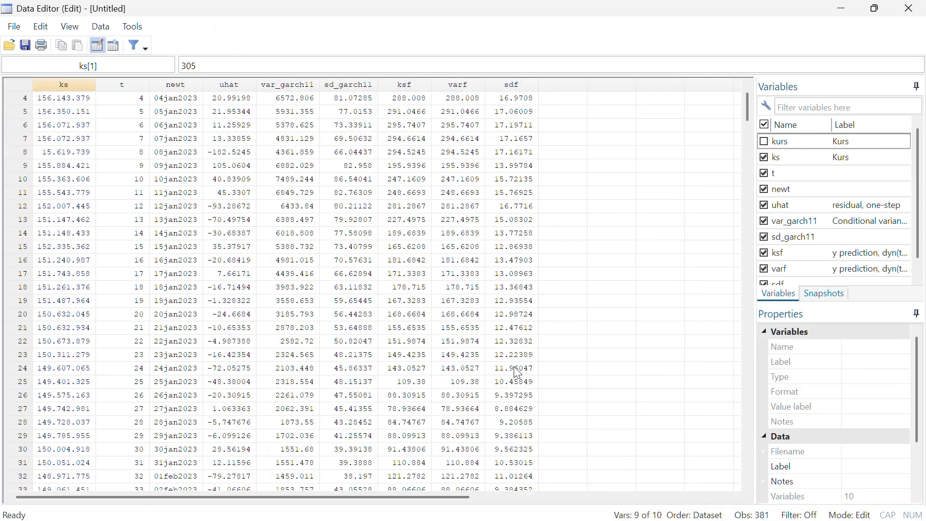
pyautogui.scroll(-20, 517, 373)
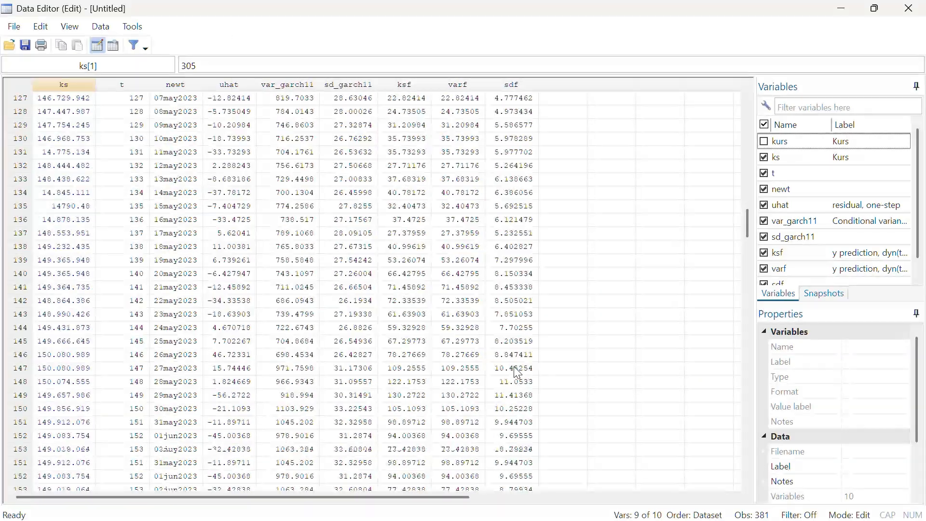
pyautogui.scroll(-20, 517, 372)
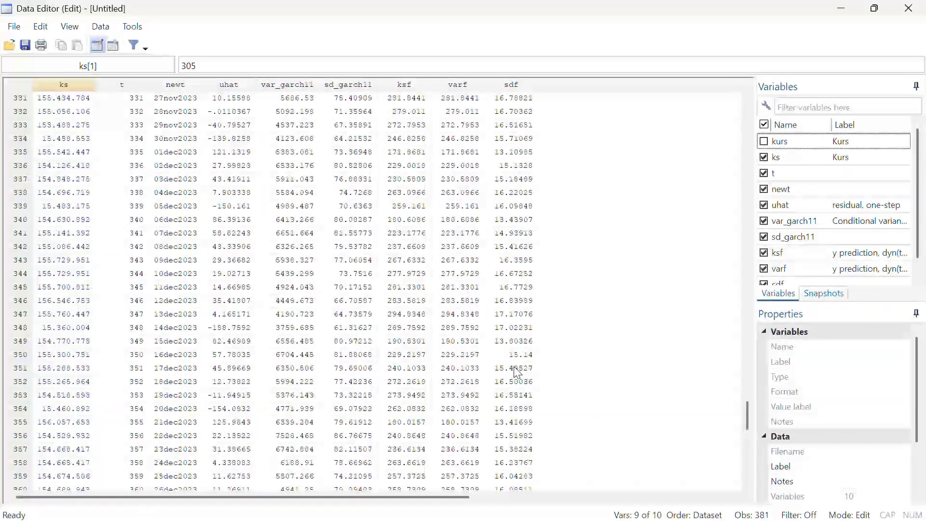
pyautogui.scroll(4, 517, 372)
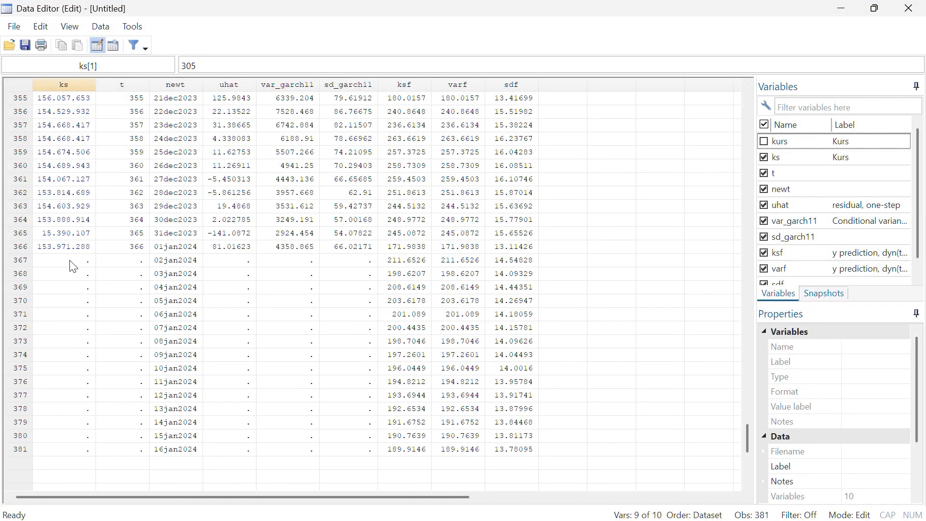
pyautogui.moveTo(73, 267); pyautogui.dragTo(516, 454)
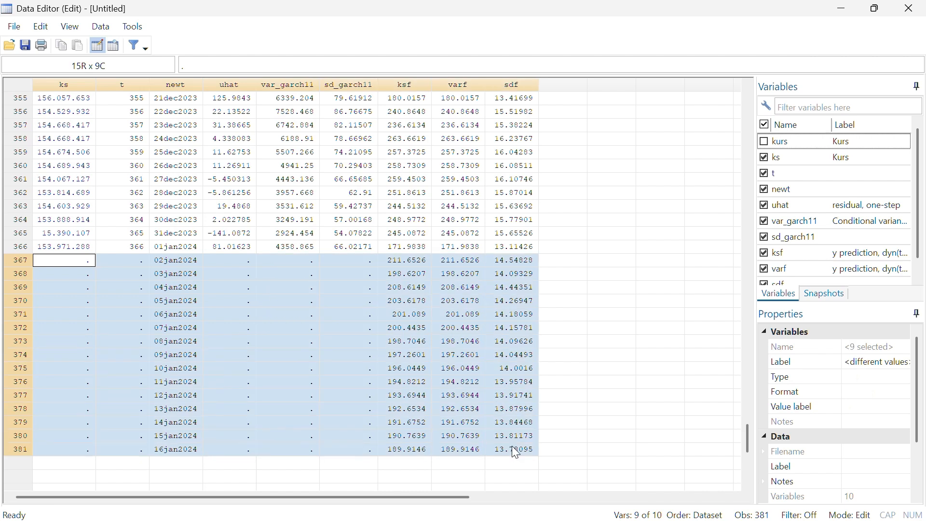